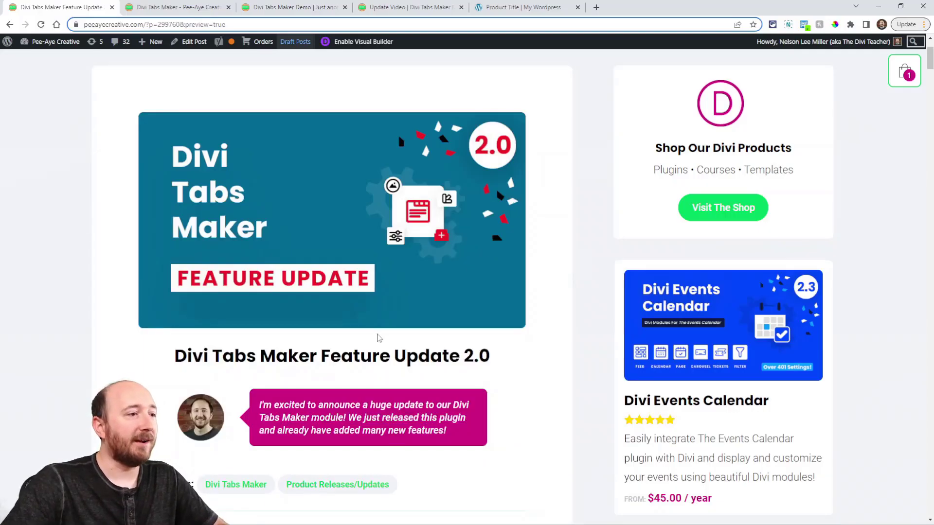
Scroll the Divi Tabs Maker 2.0 post past the intro text to the embedded update video
scroll(379, 337, "down", 9)
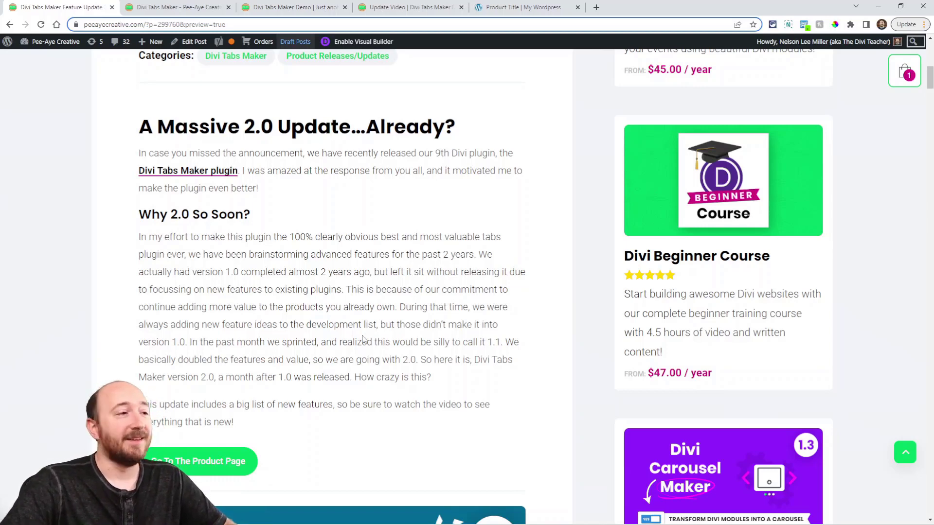
scroll(306, 308, "down", 8)
Scroll down to the post's Display Conditions section and its settings screenshot
scroll(419, 352, "down", 8)
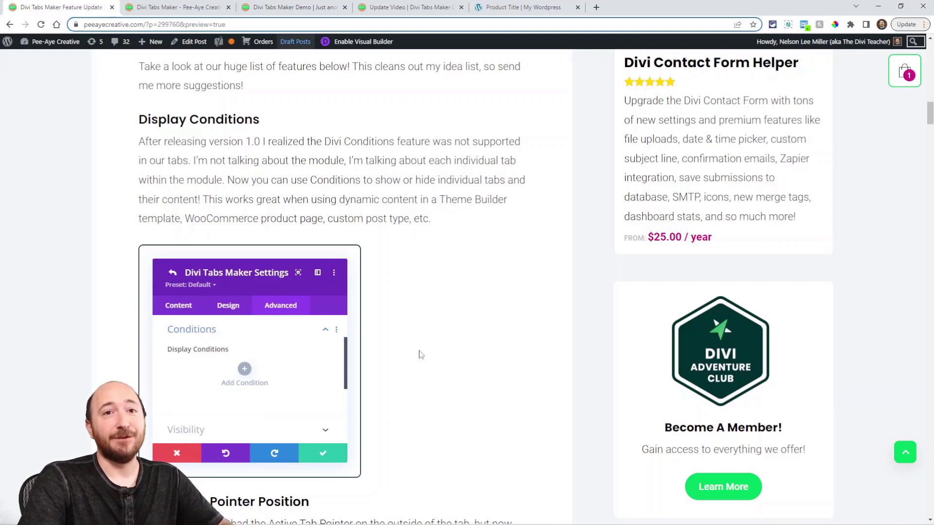
Browse the condition types in Tab 1's Advanced > Conditions, closing the list without adding one
key("ctrl+4")
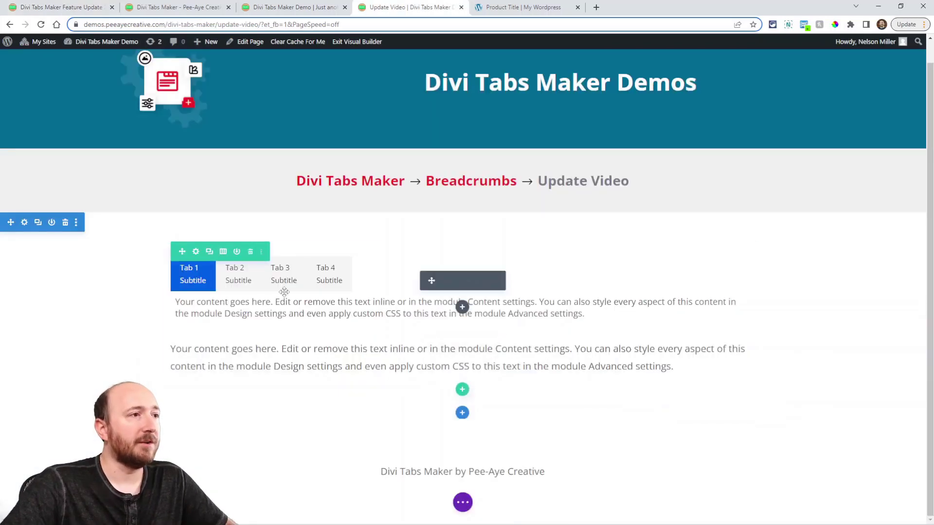
left_click(445, 282)
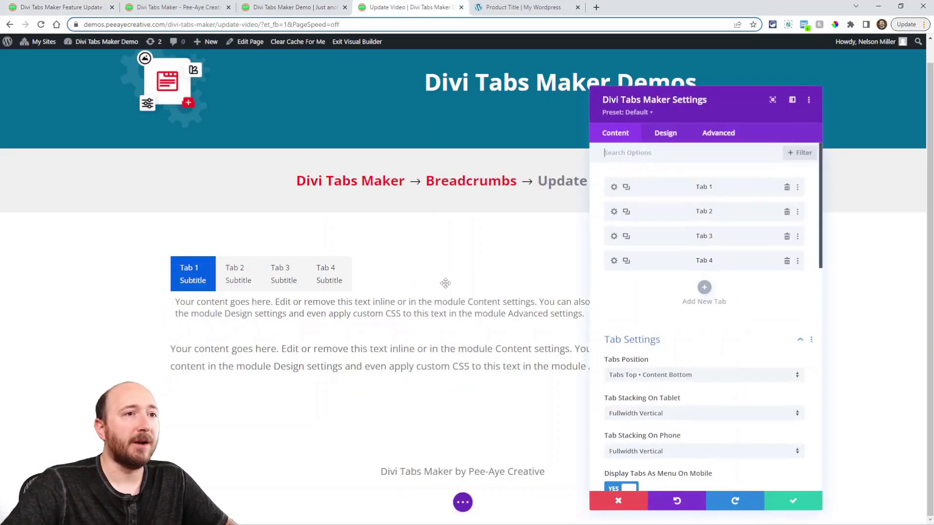
left_click(614, 190)
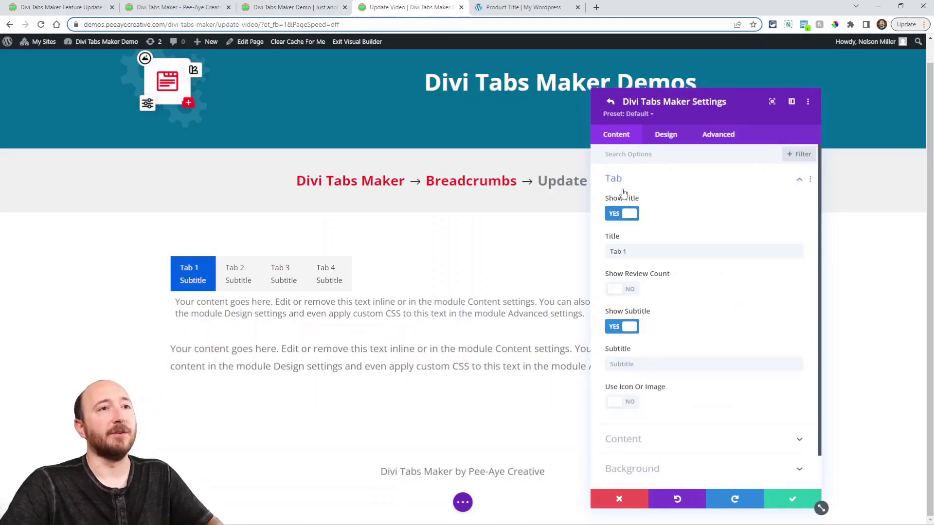
left_click(713, 139)
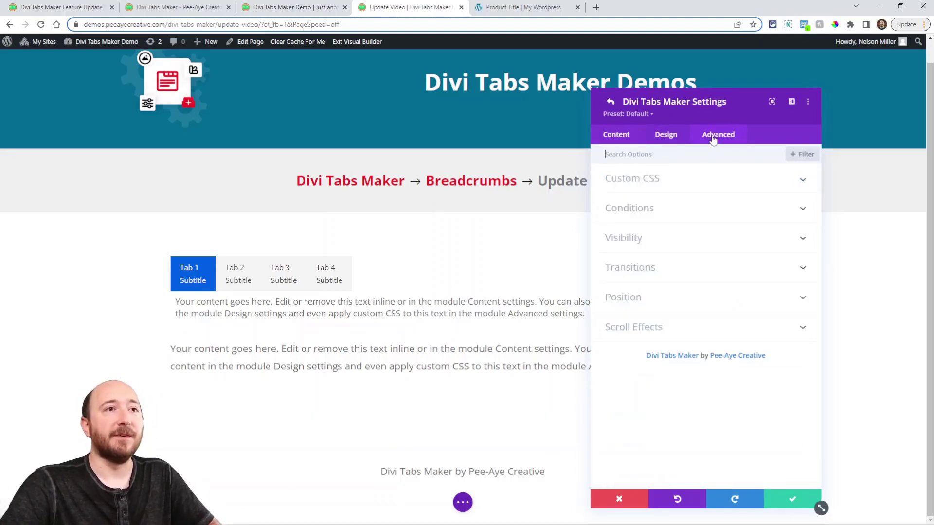
left_click(634, 212)
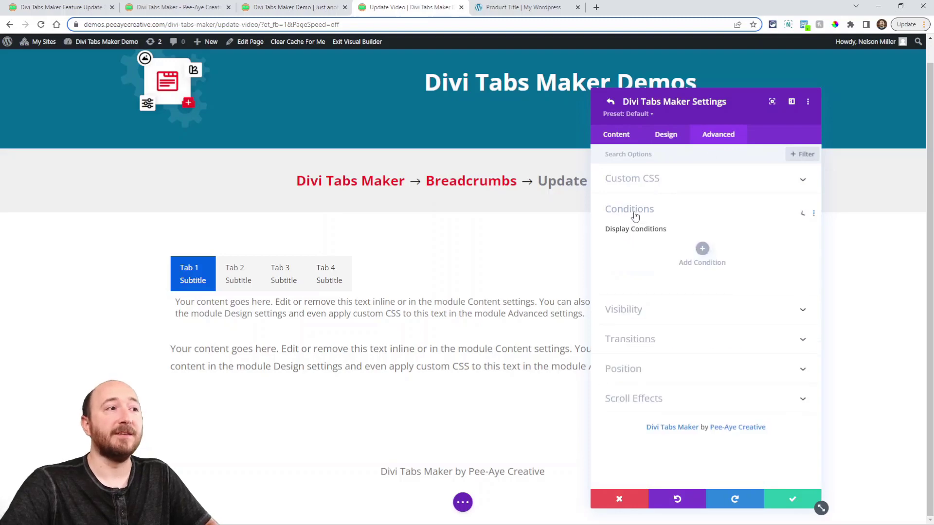
left_click(703, 253)
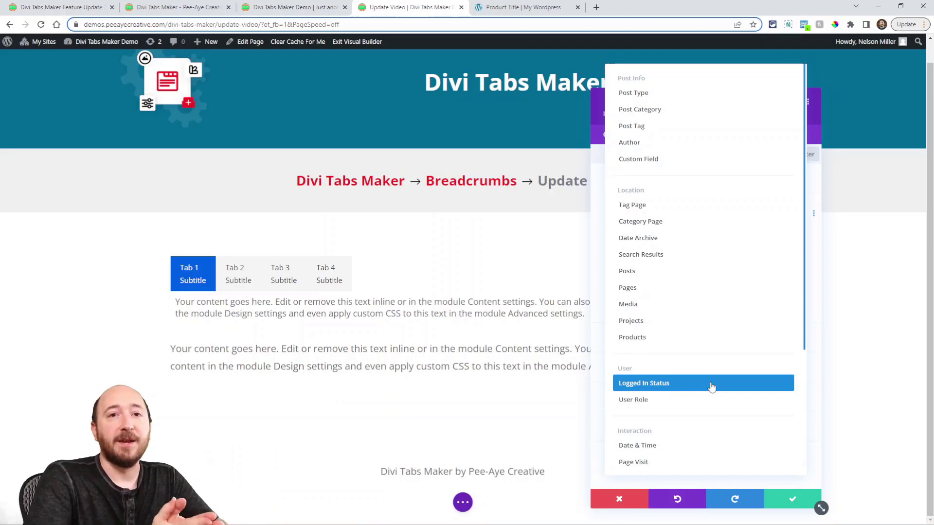
left_click(619, 500)
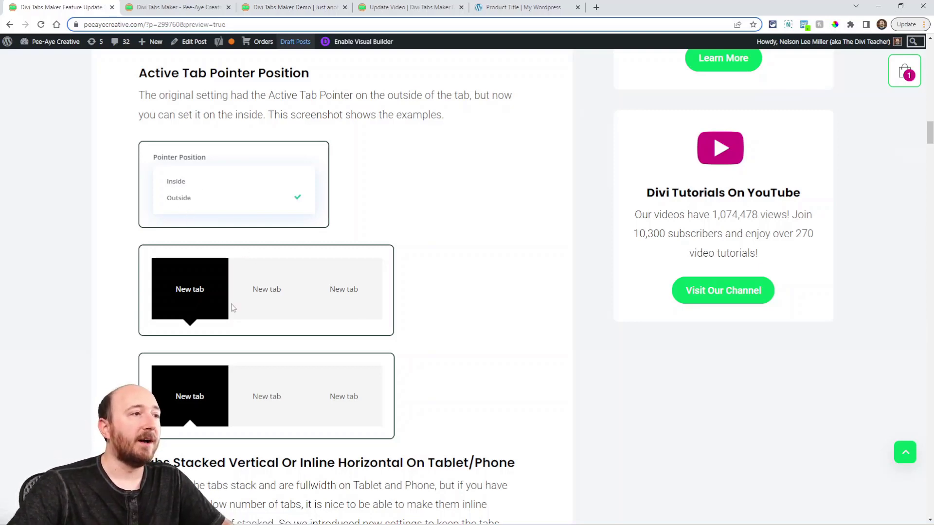
Scroll through the post's Active Tab Pointer Position and tab stacking sections
scroll(231, 307, "down", 2)
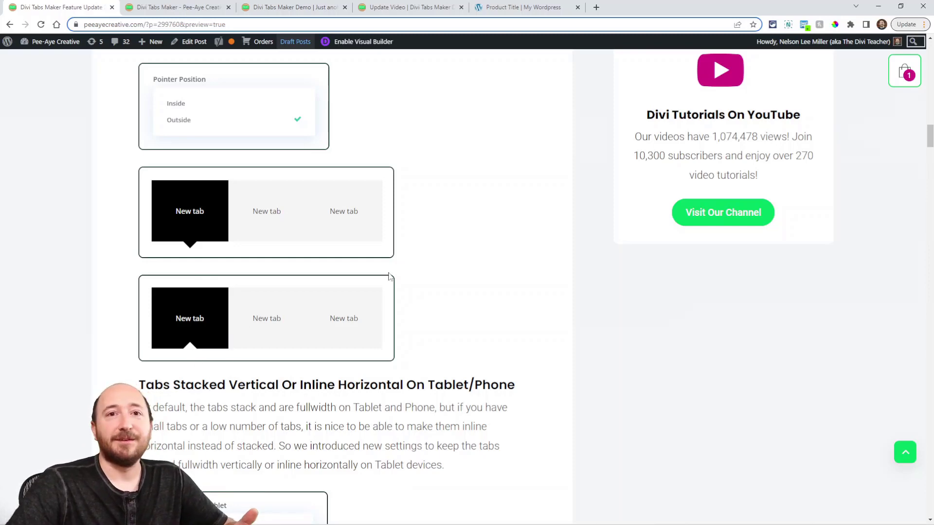
scroll(384, 233, "down", 6)
scroll(384, 234, "up", 1)
scroll(387, 234, "down", 1)
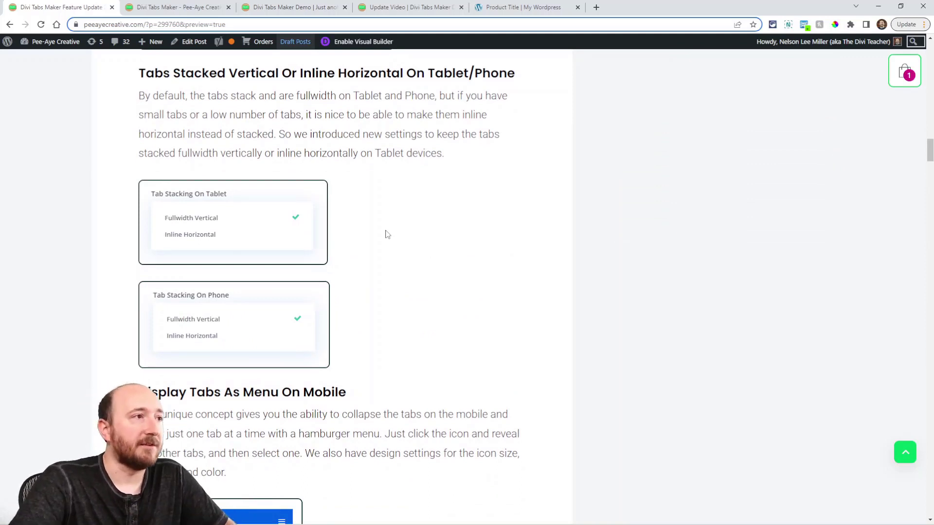
scroll(387, 234, "down", 1)
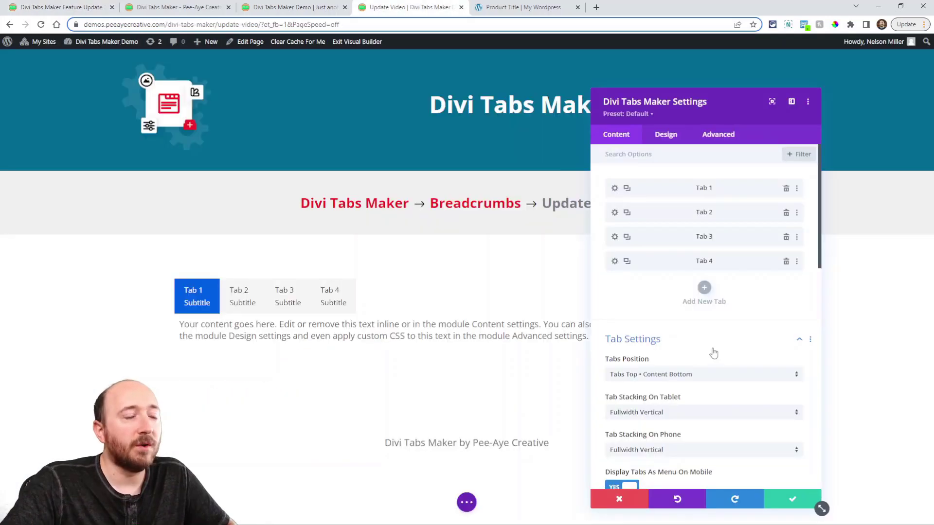
scroll(714, 353, "down", 3)
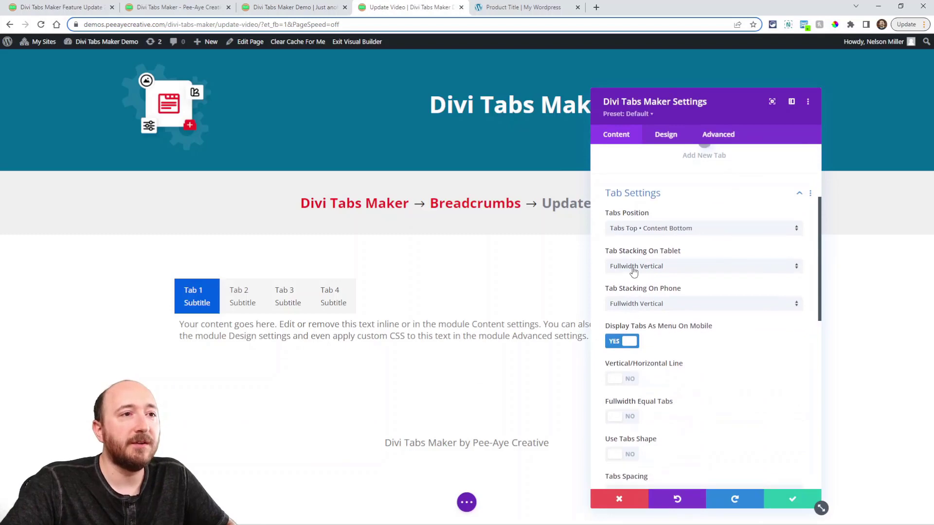
Set Tab Stacking On Phone to Inline Horizontal
left_click(638, 306)
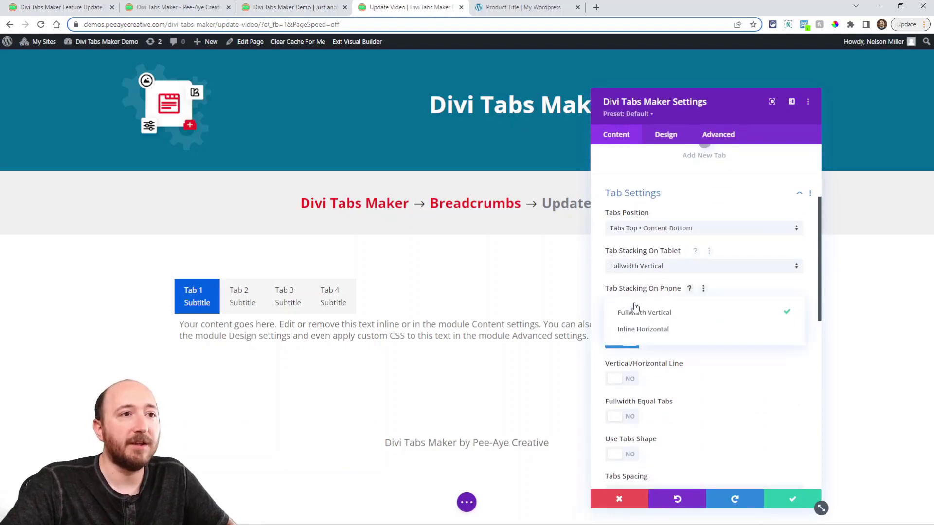
left_click(636, 330)
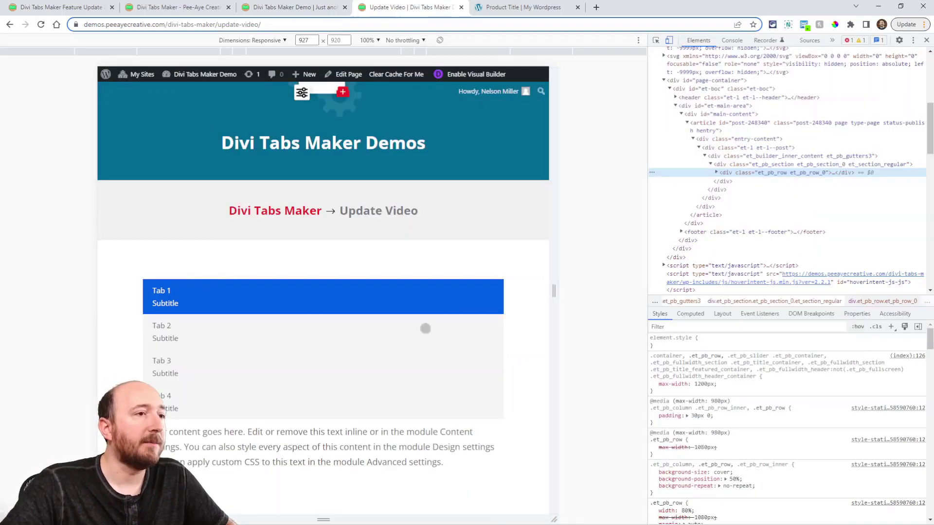
Shrink the responsive preview from 927 px to about 525 px wide to check the tab row
left_click_drag(554, 291, 476, 304)
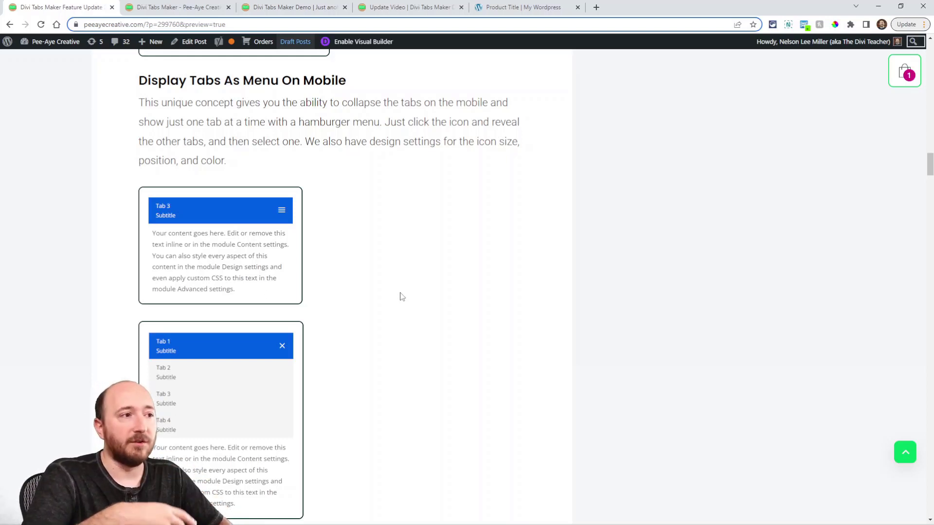
Turn on Display Tabs As Menu On Mobile and expand the Design tab's Mobile Menu Icon options
key("ctrl+4")
scroll(637, 287, "up", 2)
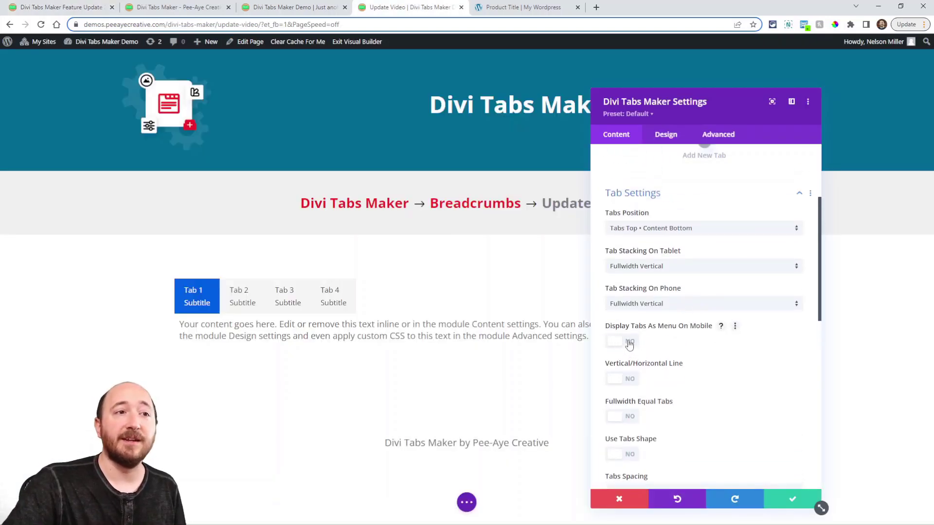
left_click(627, 343)
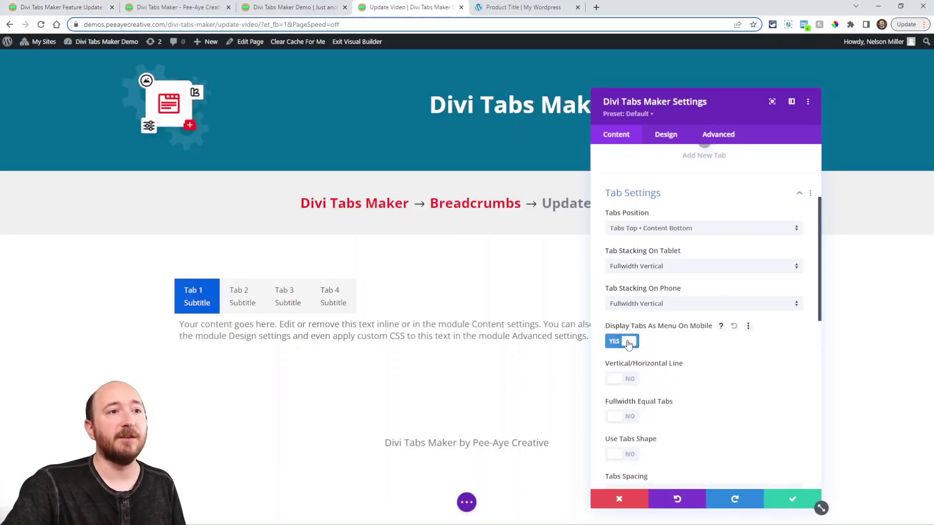
left_click(666, 135)
scroll(671, 330, "down", 3)
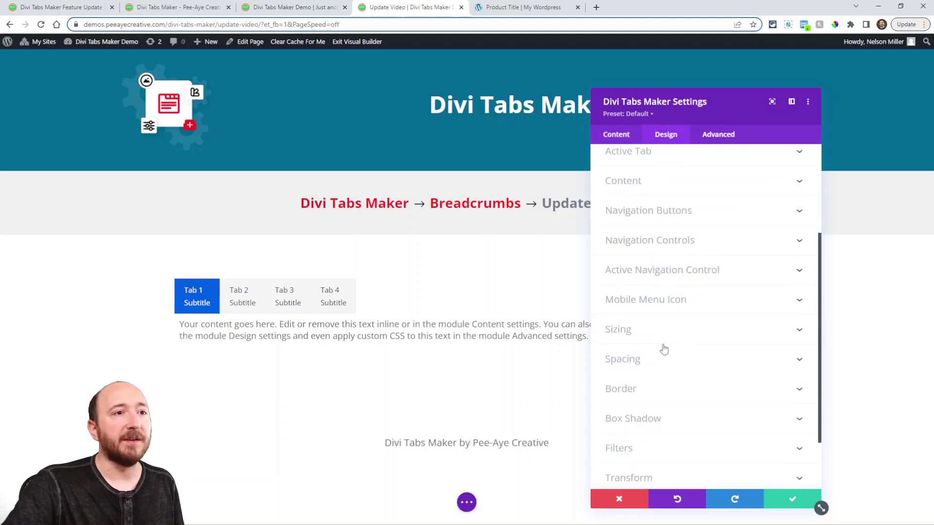
left_click(637, 306)
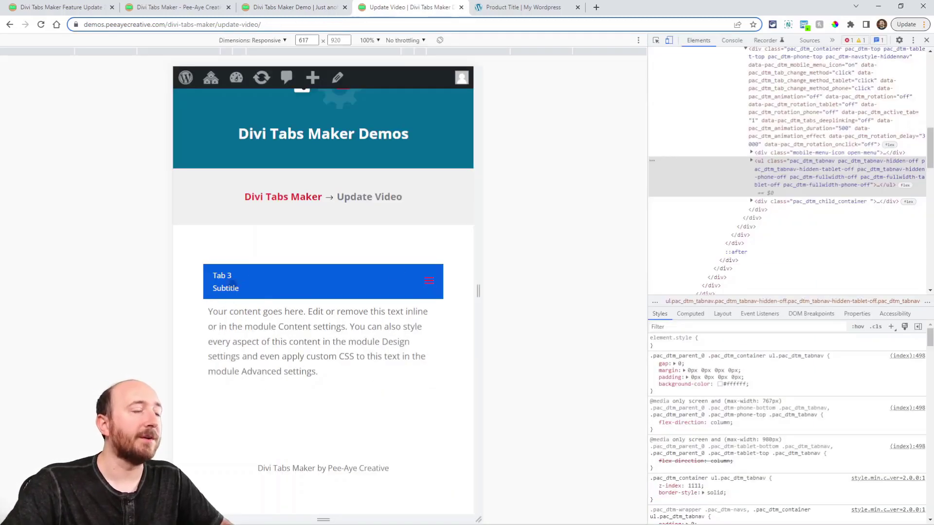
At 551 px width, use the hamburger tab menu to switch to Tab 2, then back to Tab 1
left_click_drag(478, 291, 463, 292)
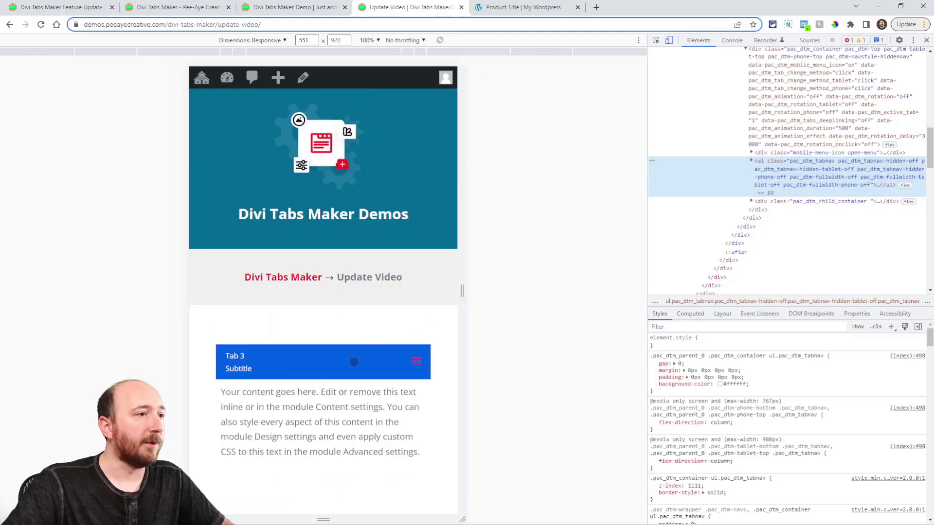
scroll(353, 360, "down", 1)
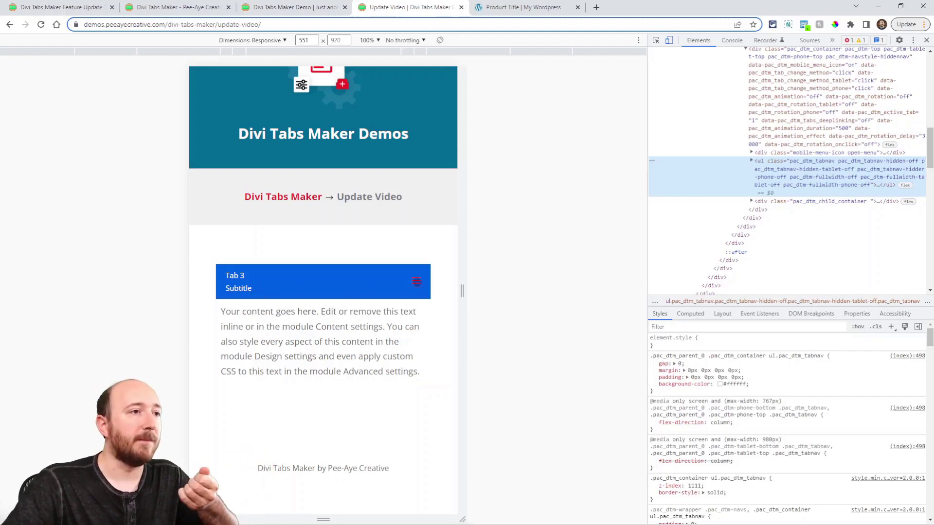
left_click(417, 282)
left_click(263, 318)
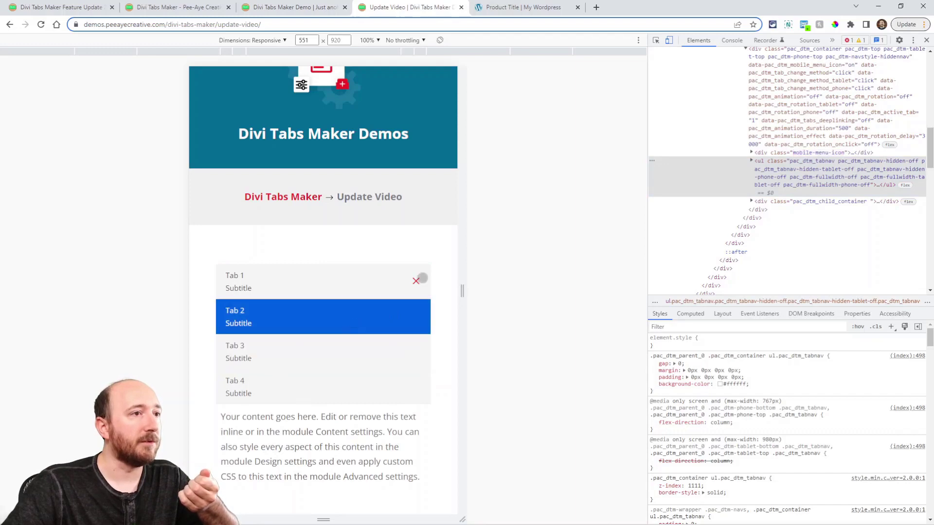
left_click(417, 281)
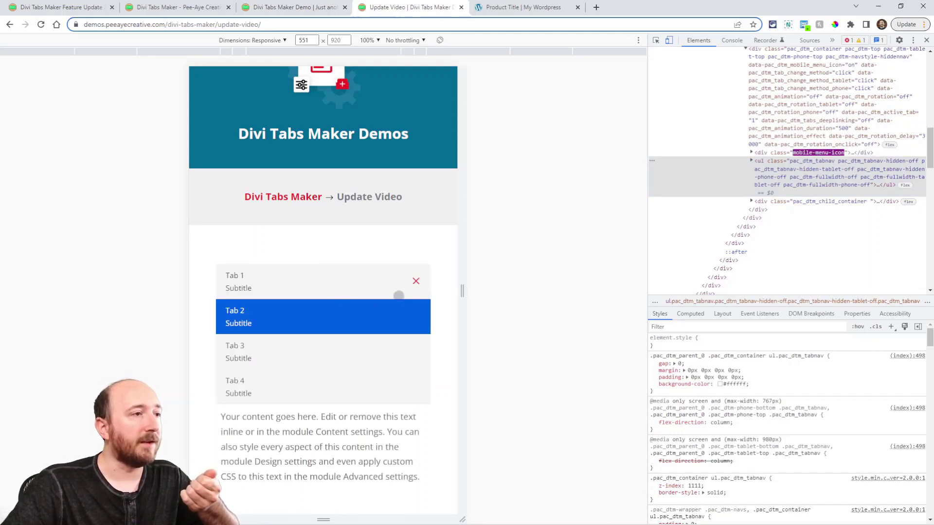
left_click(274, 284)
left_click(417, 280)
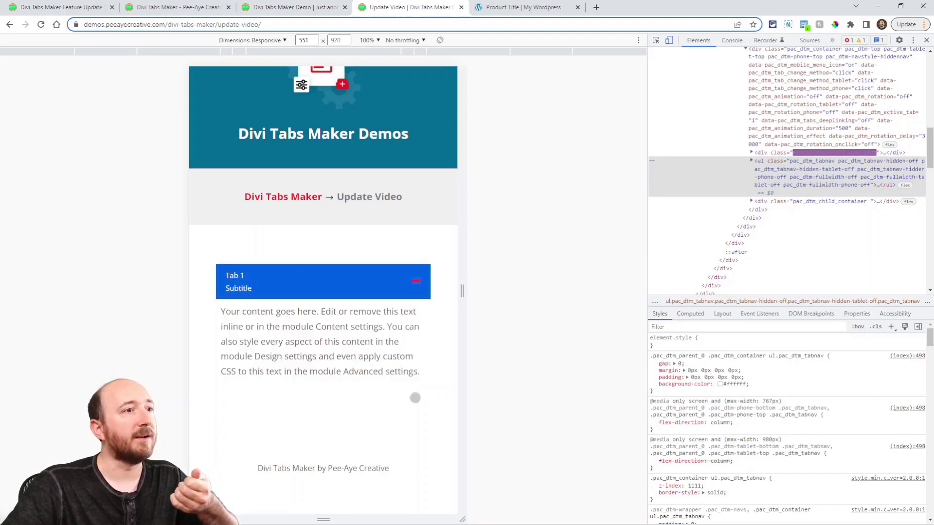
left_click(417, 280)
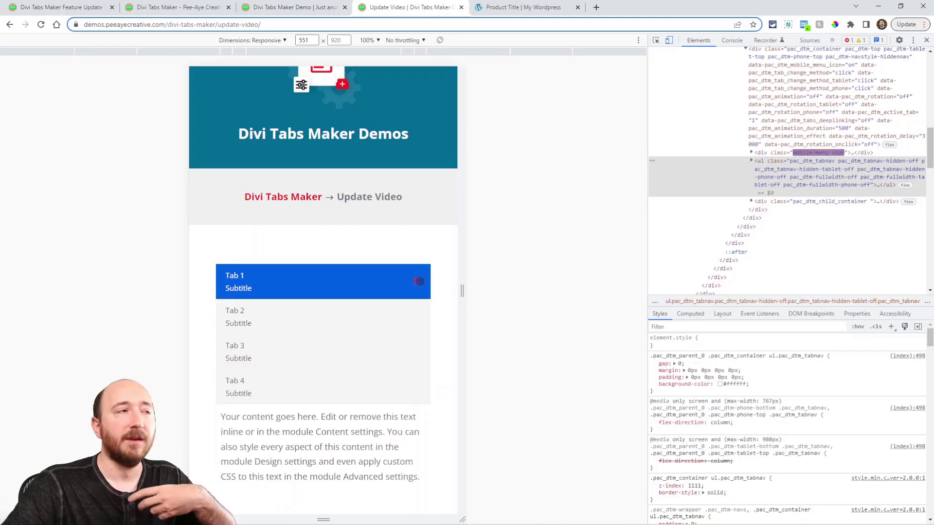
Return to the post and scroll to the Tab Content Scrollbar and Scrollbar Design Settings sections
key("ctrl+1")
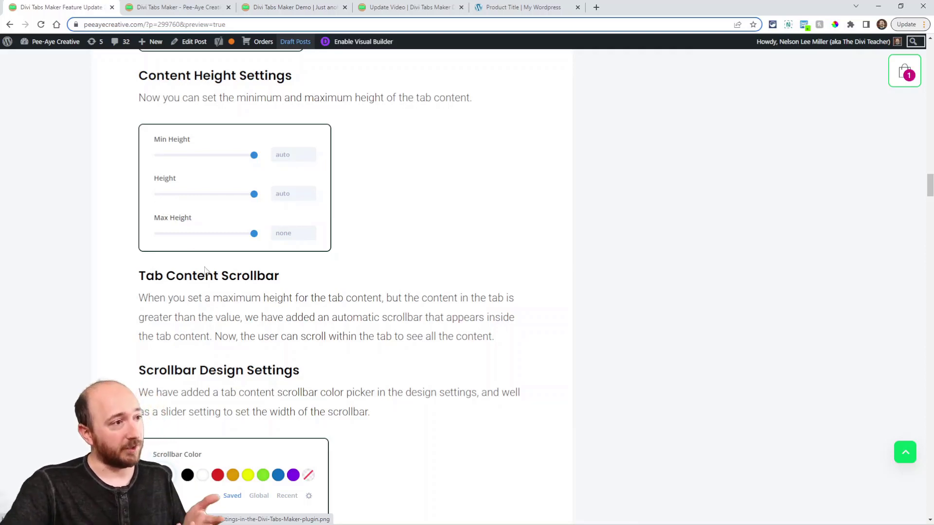
scroll(187, 236, "down", 3)
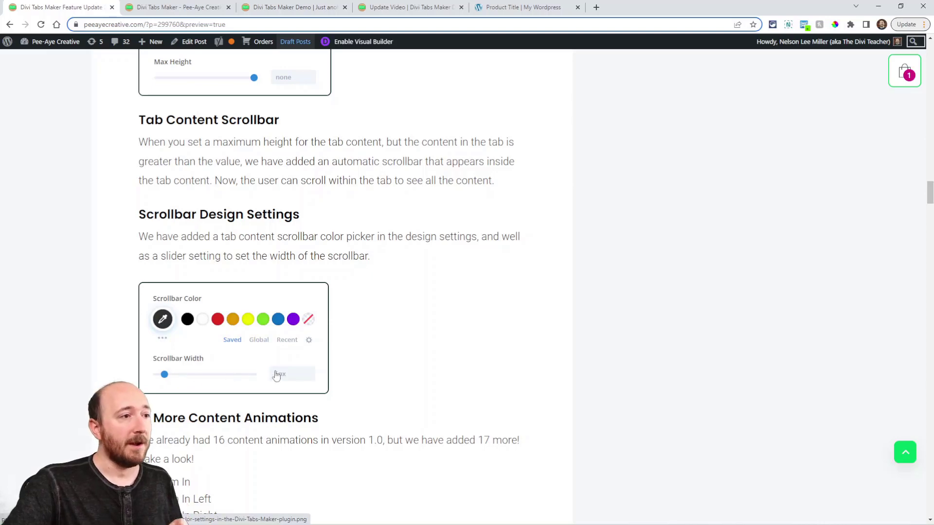
Set the module's content Max Height to 400px
key("ctrl+4")
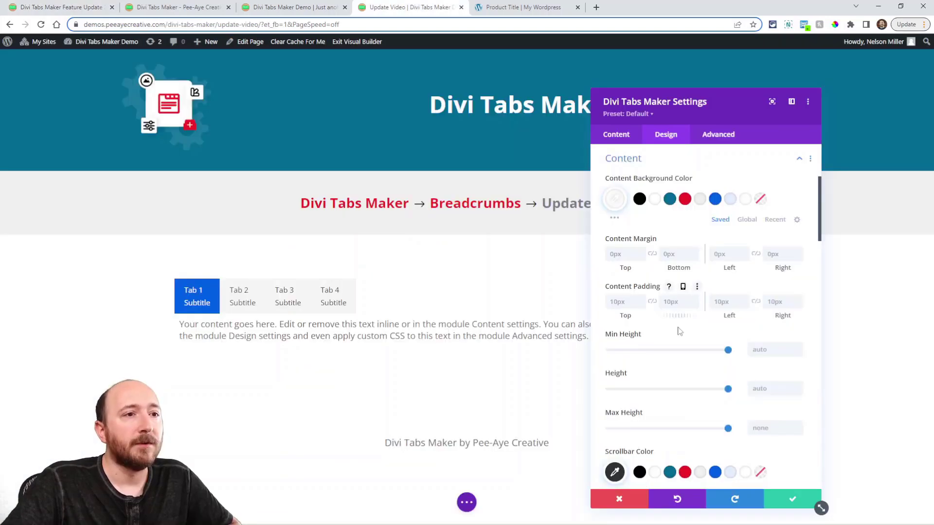
scroll(682, 332, "down", 1)
scroll(638, 163, "up", 1)
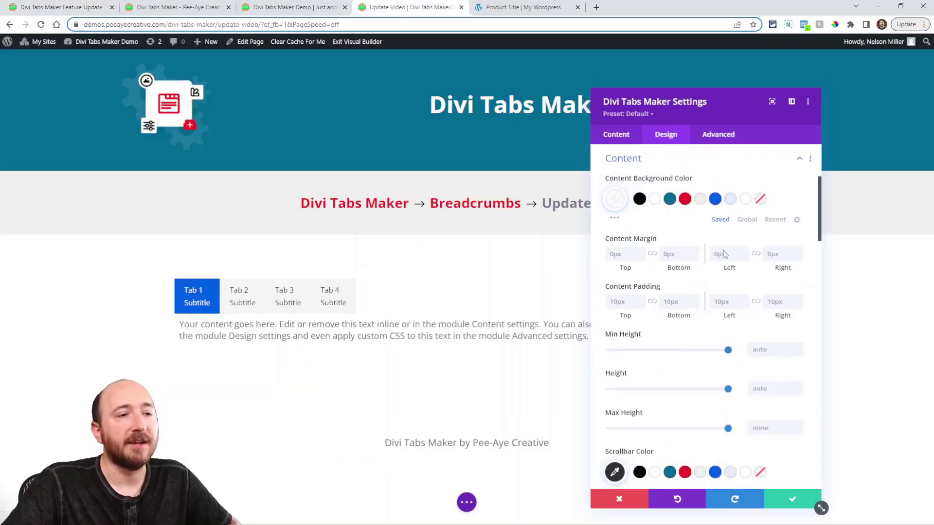
scroll(722, 330, "down", 2)
left_click(769, 333)
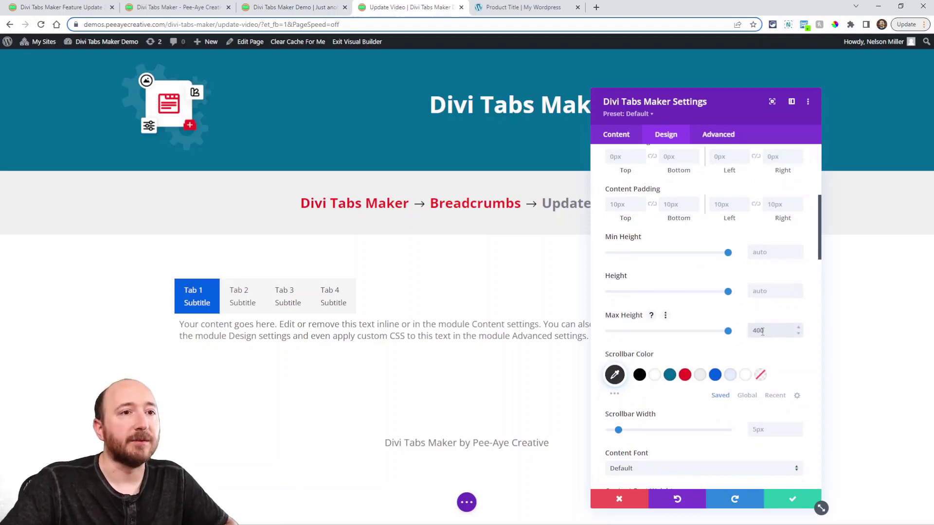
Fill Tab 1's body with repeated copies of its paragraph
left_click(620, 138)
left_click(611, 190)
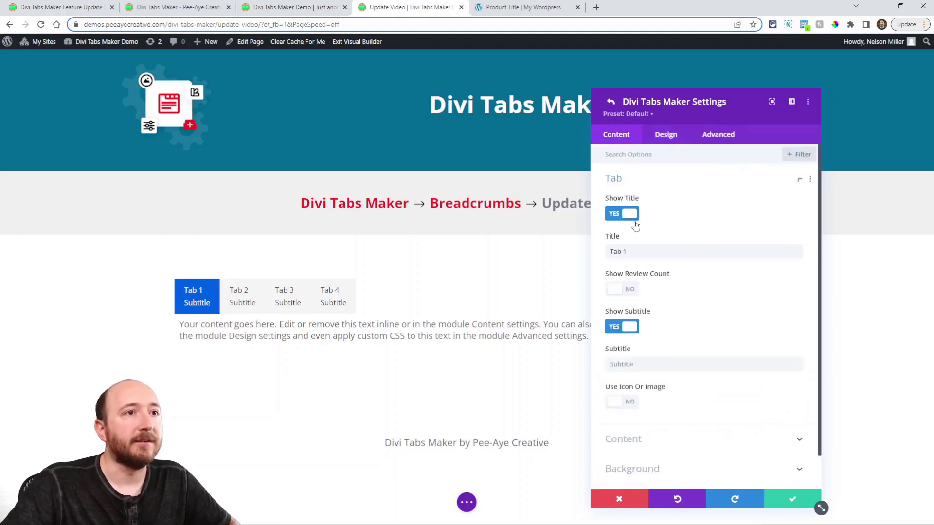
left_click(652, 441)
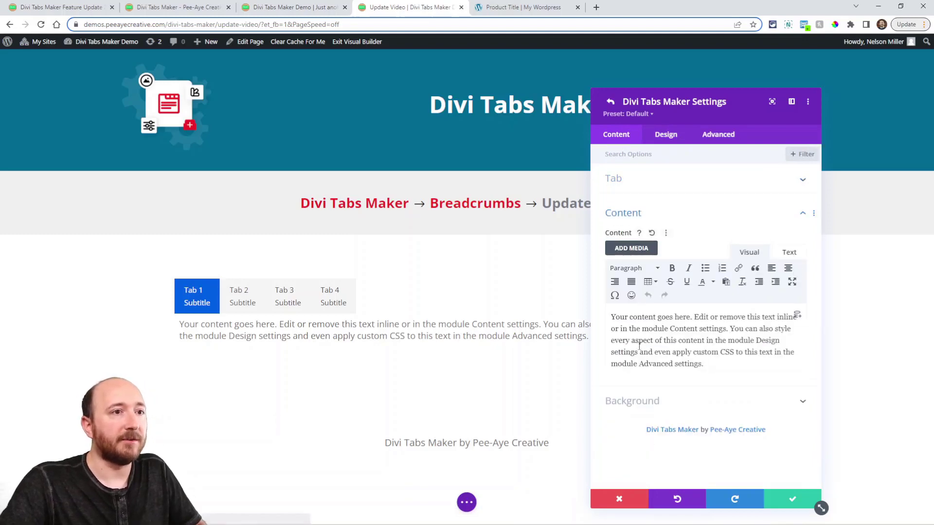
left_click(639, 346)
key("ctrl+a")
key("ctrl+c")
left_click(715, 381)
key("ctrl+v")
key("ctrl+v")
key("ctrl+v")
key("ctrl+v")
key("ctrl+v")
Make the content scrollbar red and 9px wide, then save the module
left_click(666, 134)
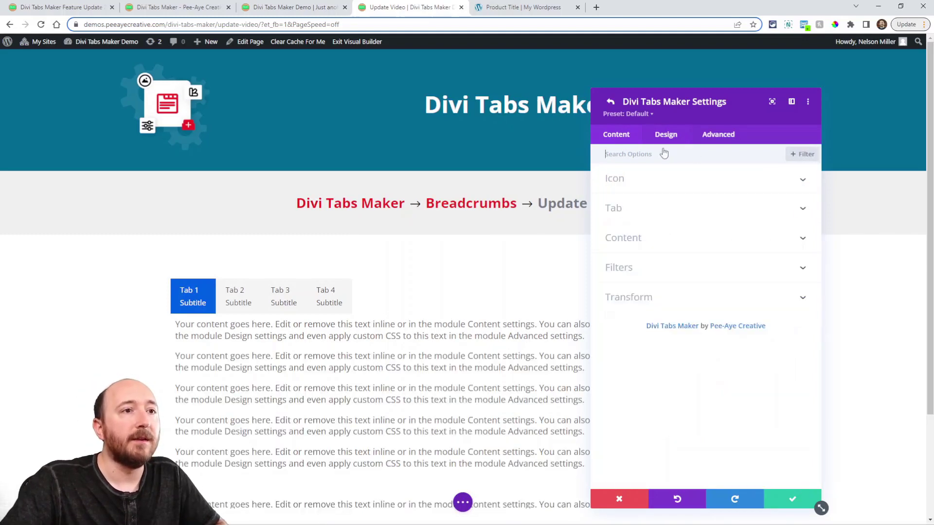
left_click(611, 101)
left_click(665, 134)
left_click(670, 320)
left_click(685, 277)
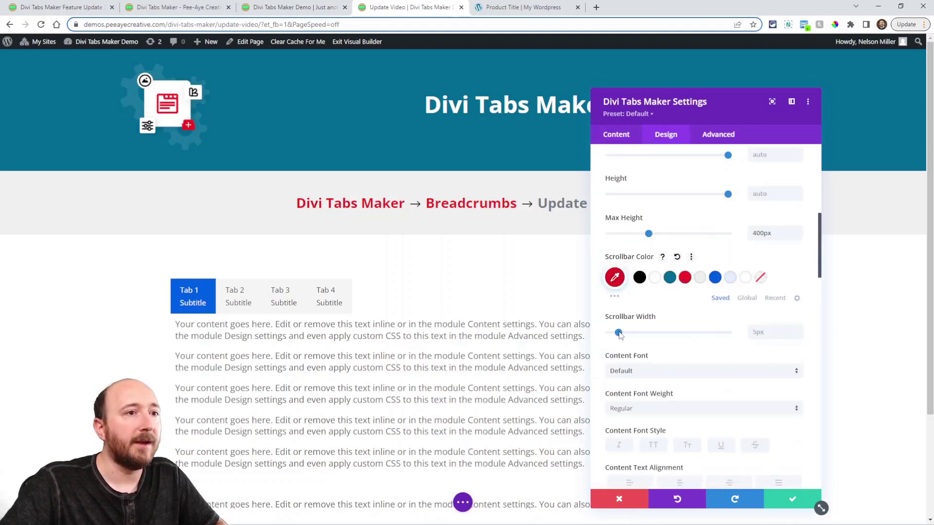
left_click_drag(620, 335, 630, 335)
left_click(792, 500)
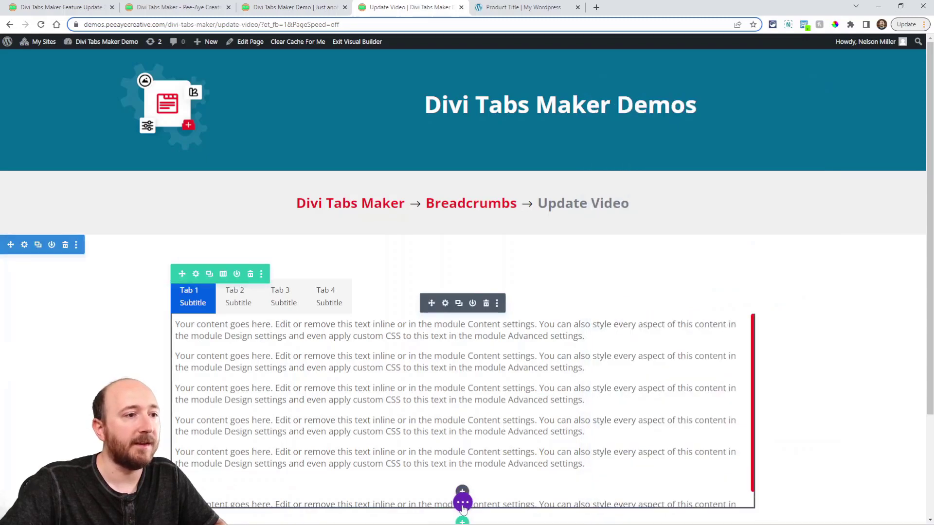
Scroll the tab content up and down on the live page to preview the scrolling
scroll(465, 266, "down", 2)
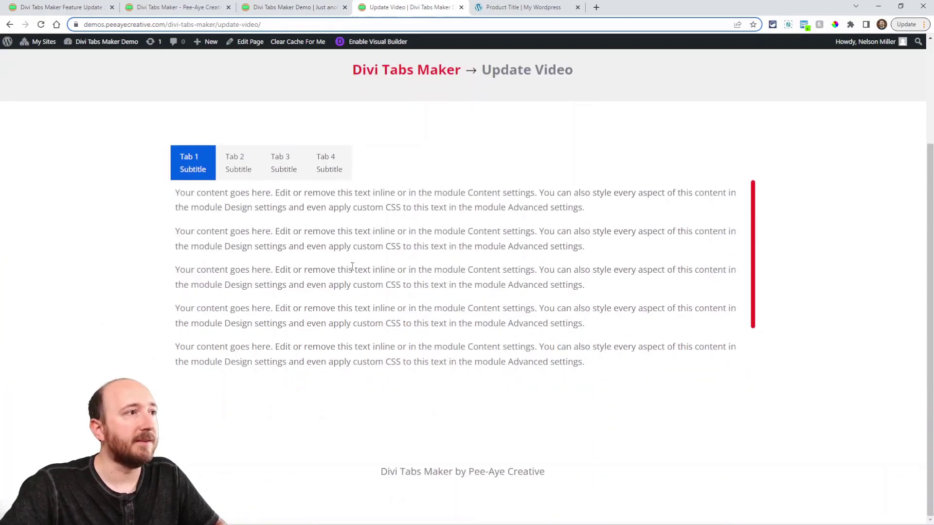
scroll(352, 266, "up", 3)
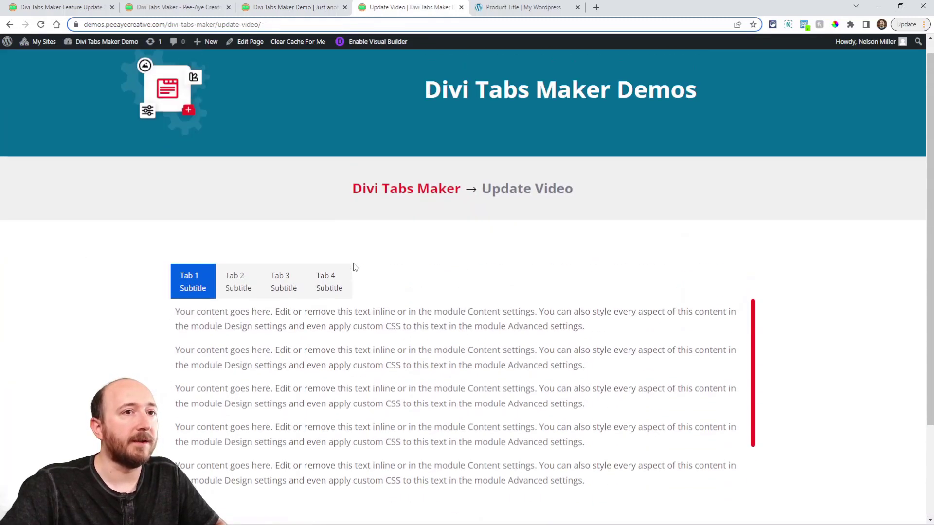
scroll(308, 267, "down", 4)
scroll(356, 265, "up", 2)
scroll(372, 272, "down", 2)
scroll(535, 287, "up", 2)
scroll(291, 194, "down", 1)
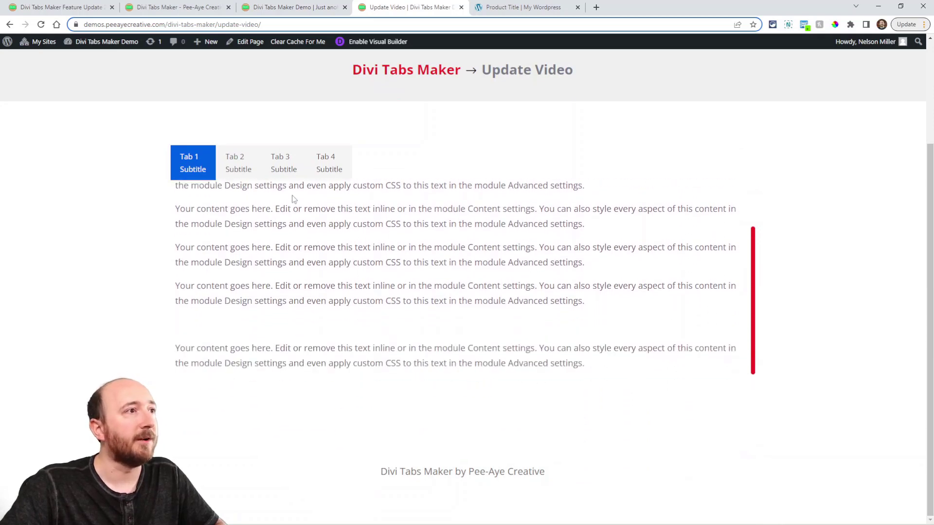
scroll(331, 280, "up", 1)
scroll(279, 269, "down", 1)
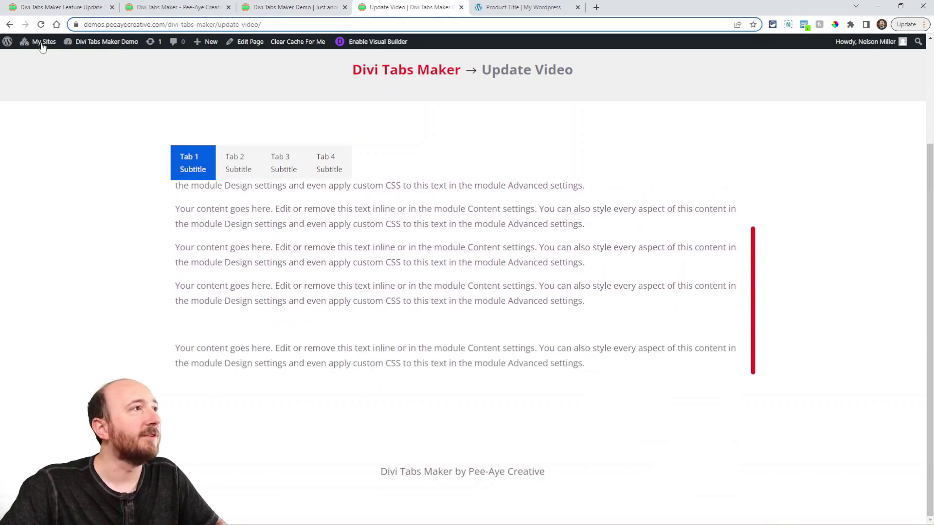
In the Feature Update post, scroll down to the Vertical/Horizontal Line section
left_click(59, 7)
scroll(375, 284, "down", 1)
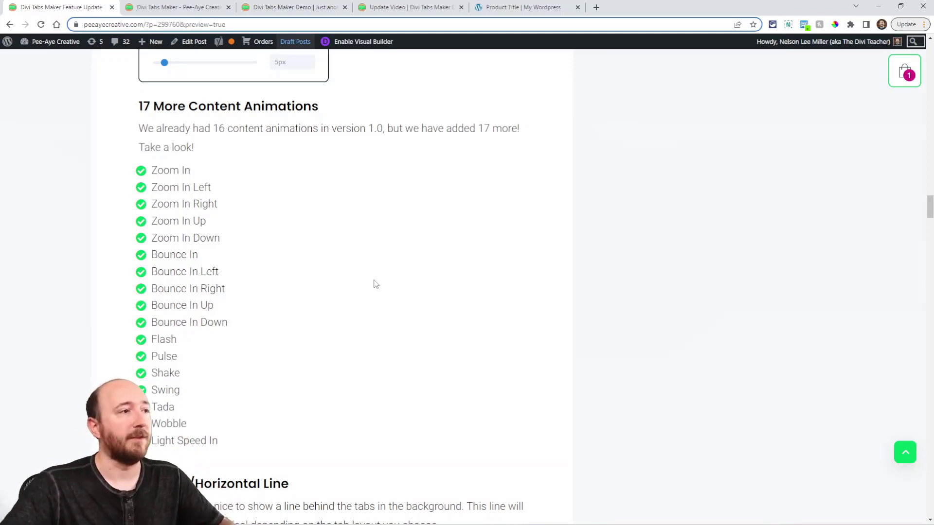
scroll(325, 247, "down", 8)
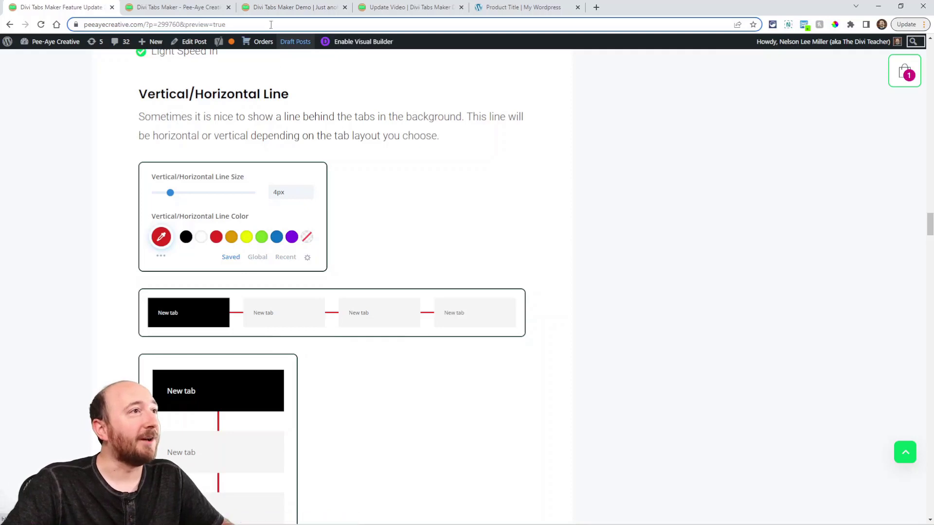
Edit the Update Video page in the Visual Builder and turn on Vertical/Horizontal Line
left_click(267, 7)
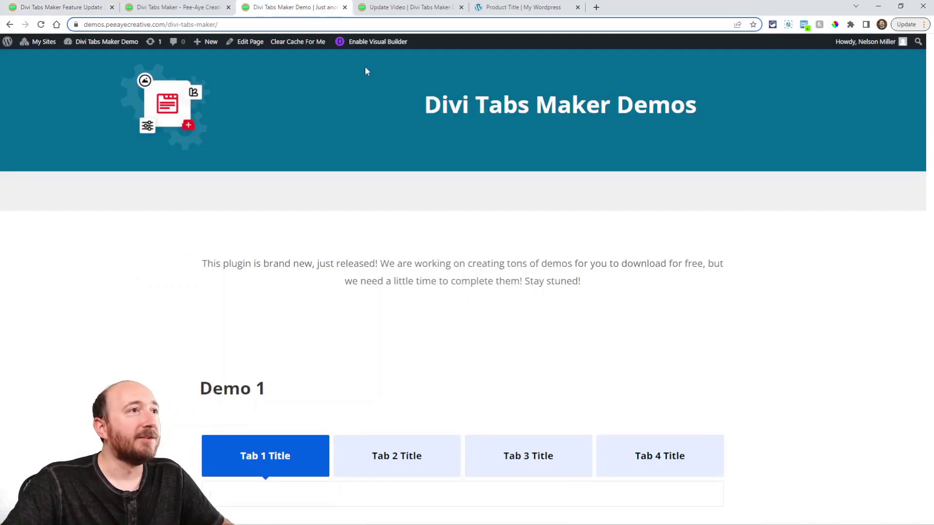
left_click(398, 8)
left_click(365, 41)
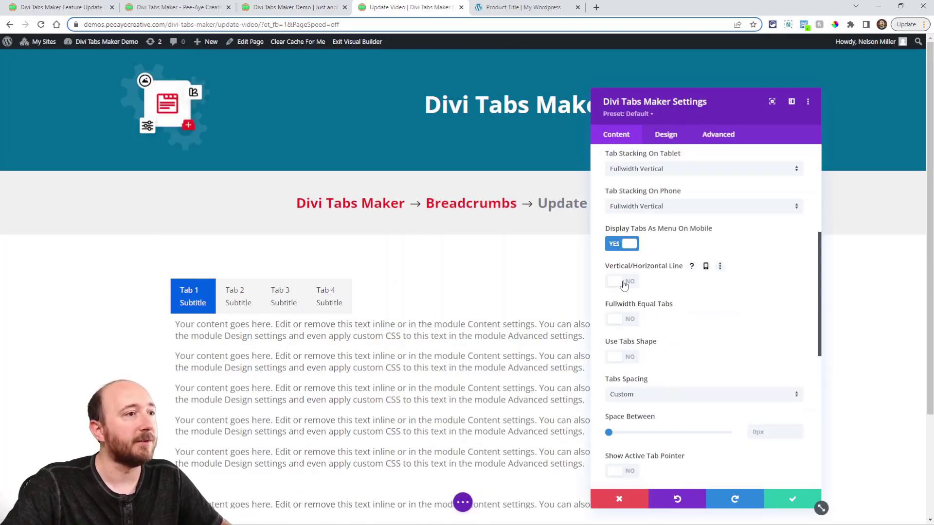
left_click(625, 286)
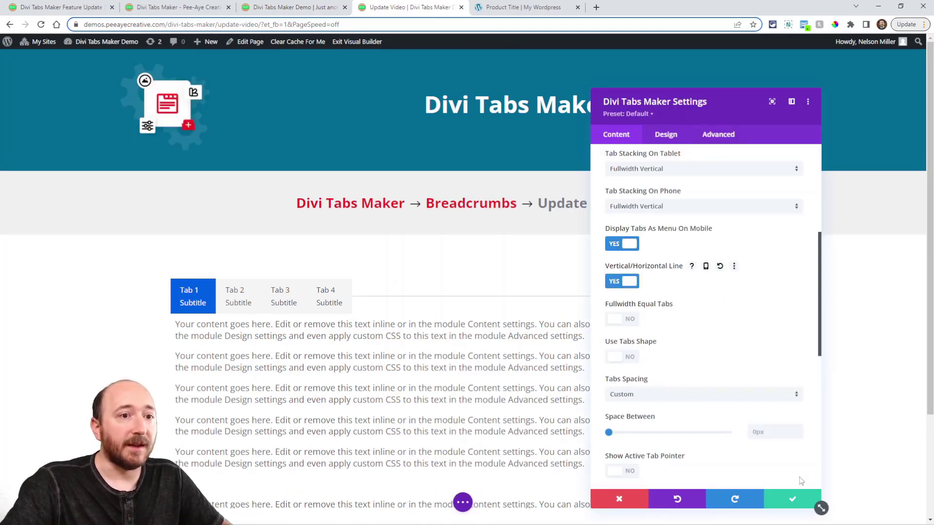
Put the tabs on the left and add about 37px of Space Between them
left_click_drag(821, 508, 793, 372)
left_click_drag(727, 115, 590, 197)
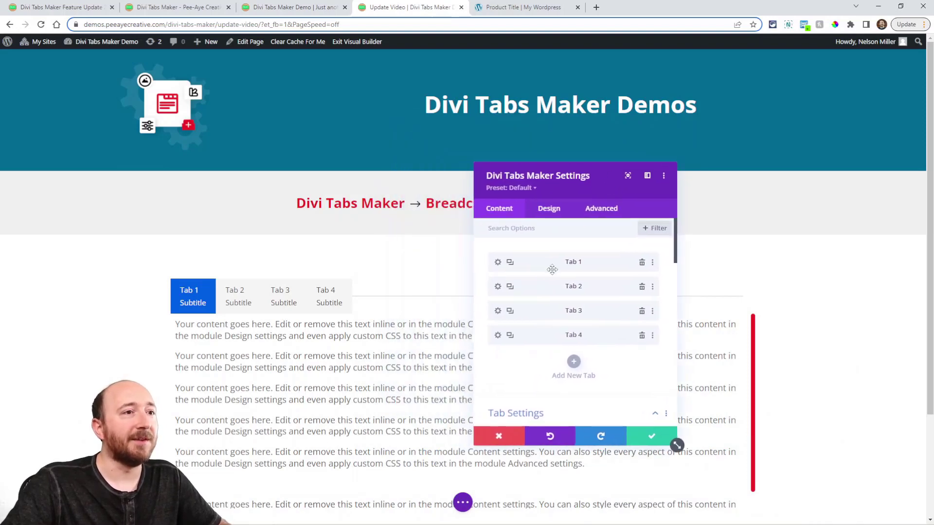
scroll(535, 309, "down", 3)
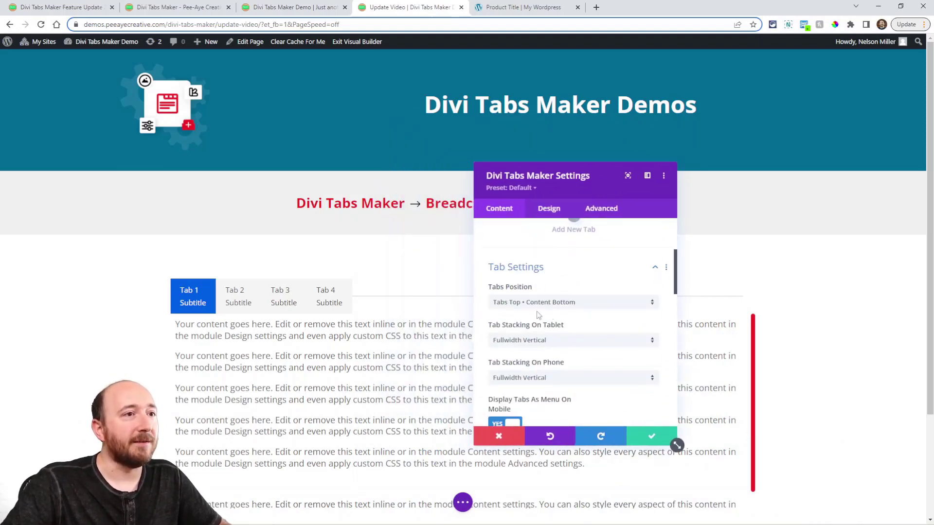
left_click(523, 304)
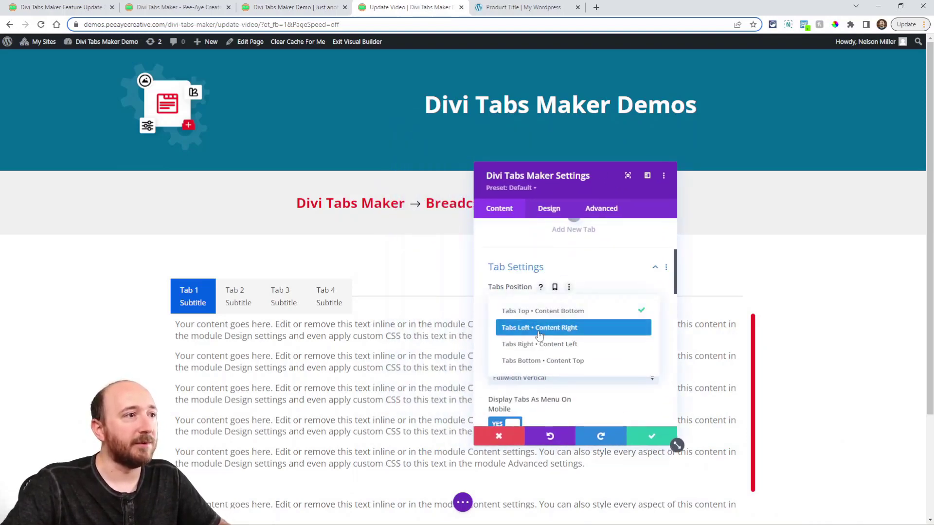
left_click(538, 326)
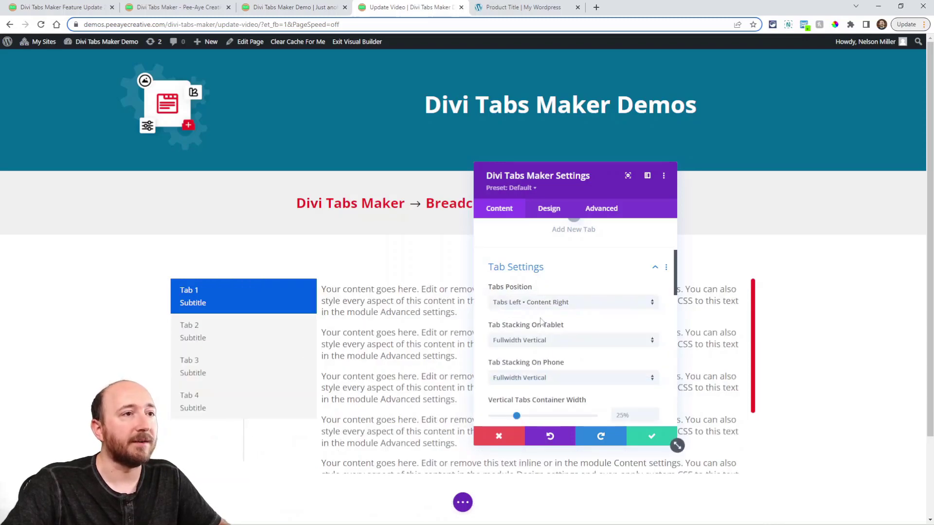
scroll(544, 328, "down", 5)
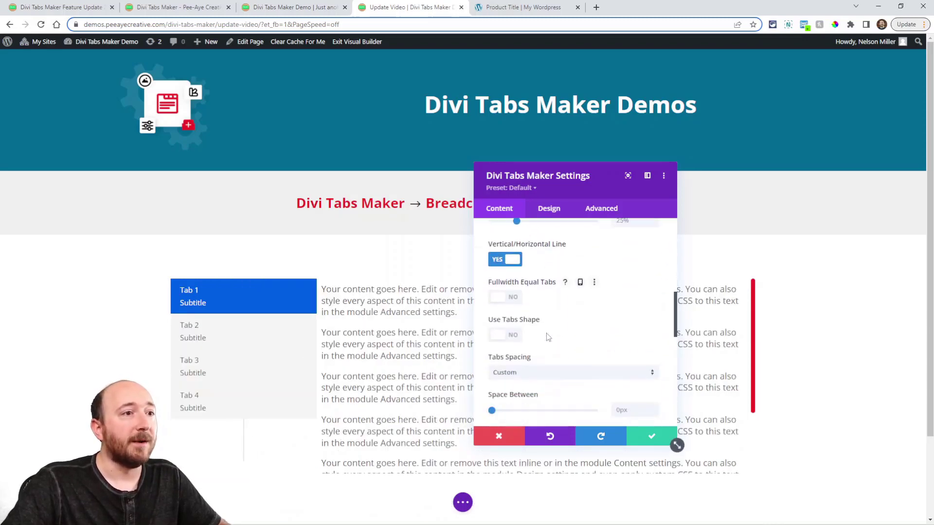
left_click(507, 315)
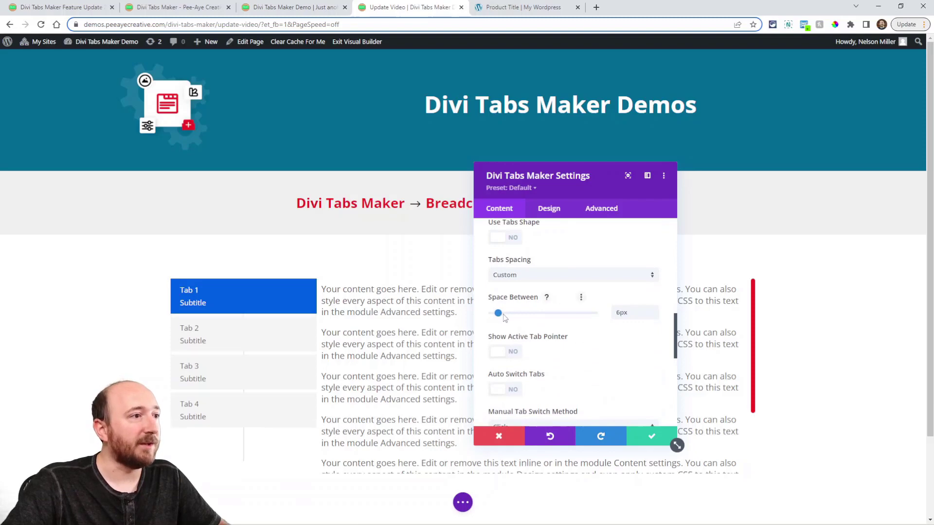
left_click_drag(513, 317, 533, 324)
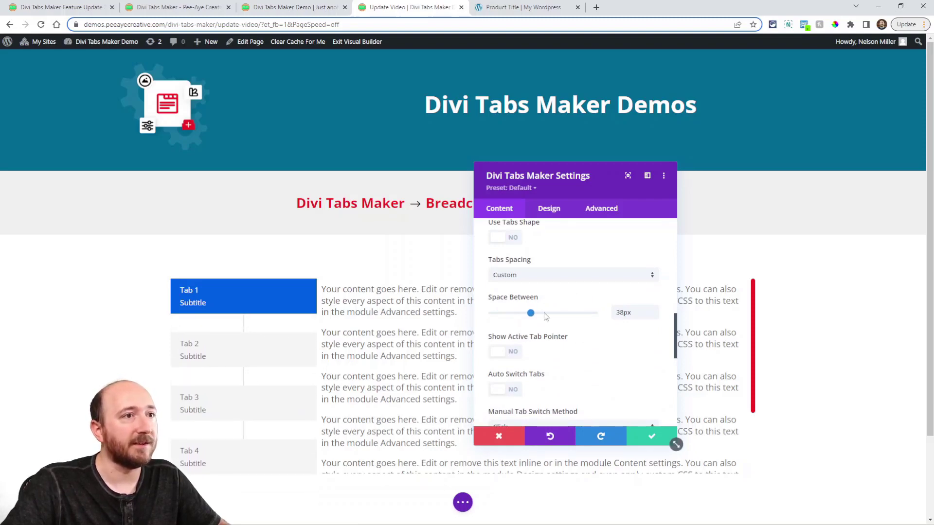
Under Design > Tabs Container, make the connector lines 7px thick and red
scroll(544, 316, "up", 5)
scroll(546, 317, "up", 3)
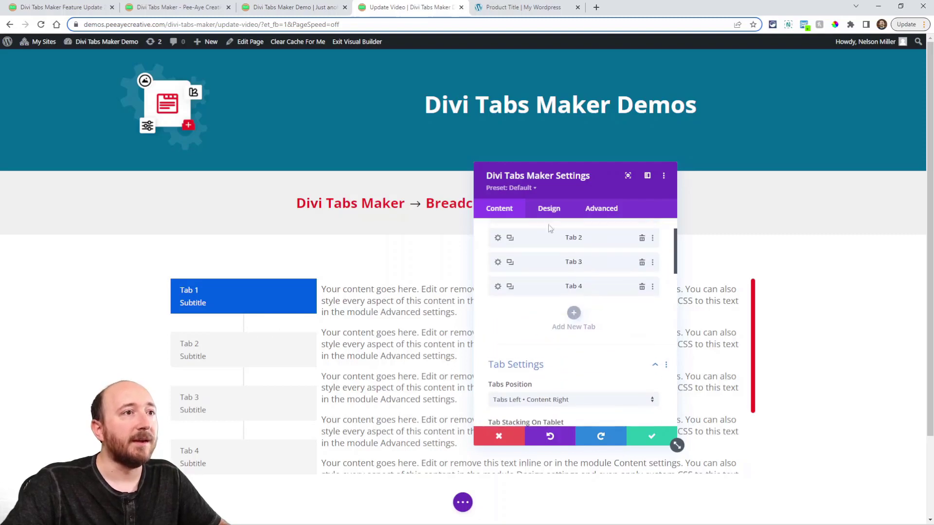
left_click(547, 209)
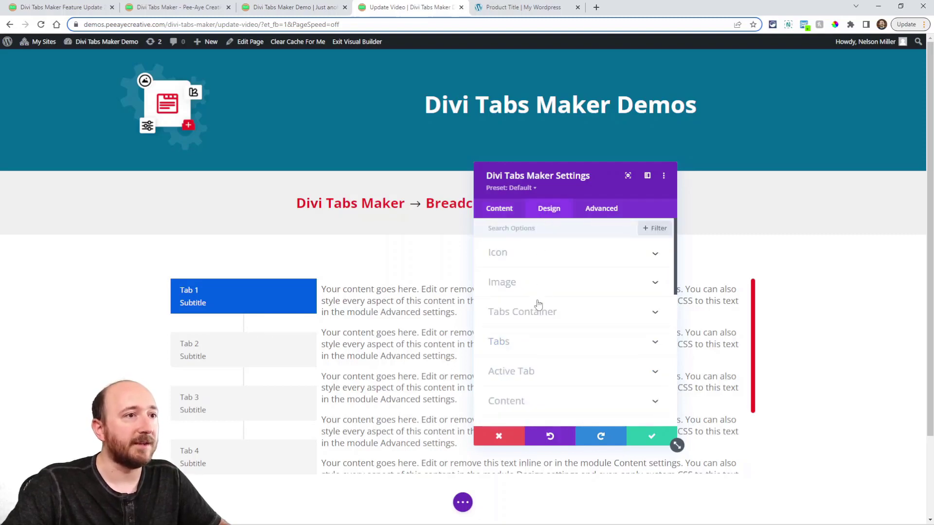
left_click(532, 314)
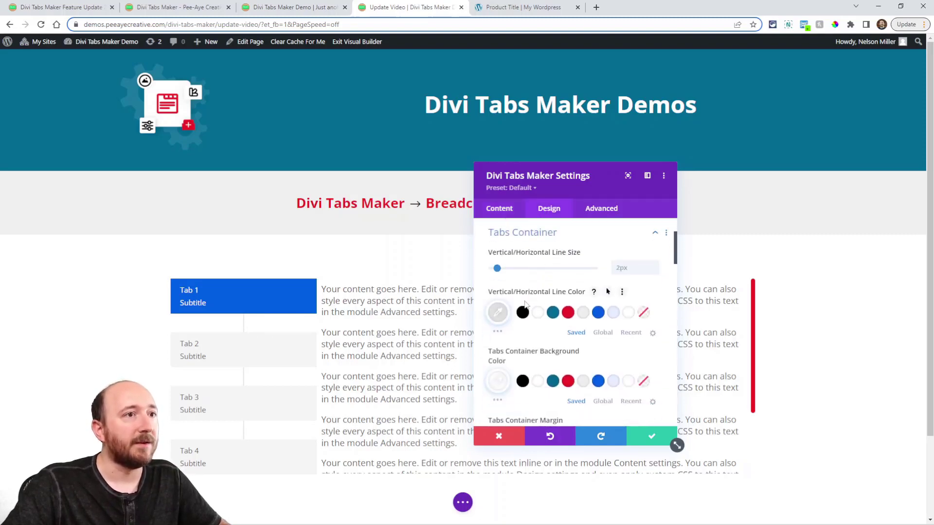
left_click_drag(497, 269, 524, 269)
left_click(567, 313)
left_click(598, 313)
left_click(524, 313)
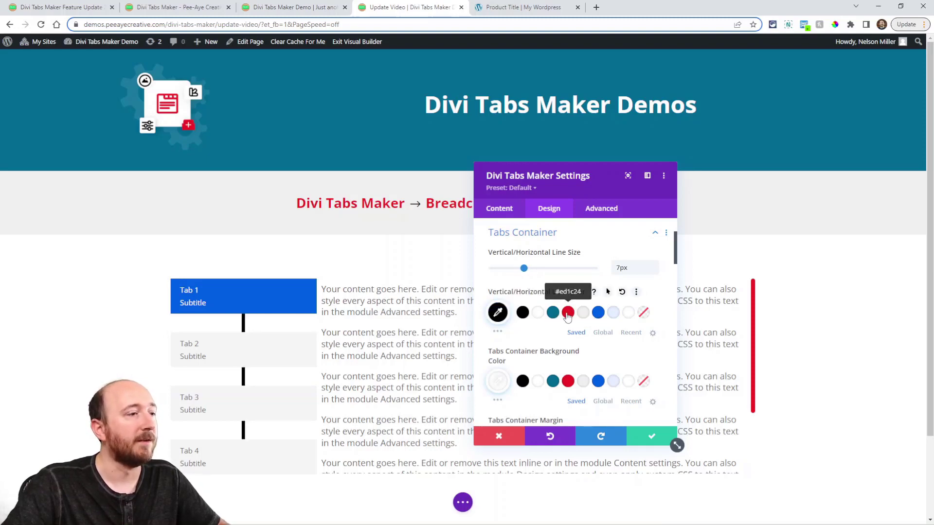
left_click(568, 313)
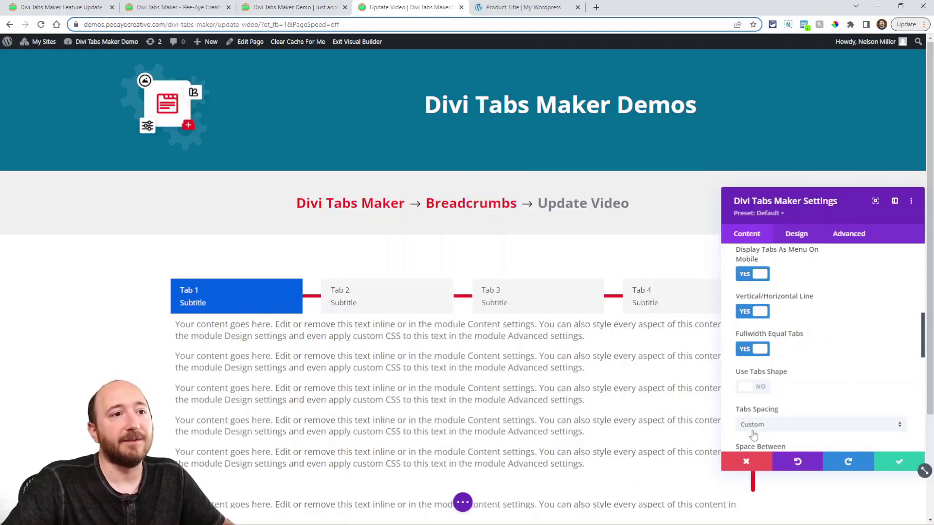
Read the feature update post, briefly selecting and deselecting a heading
left_click(54, 8)
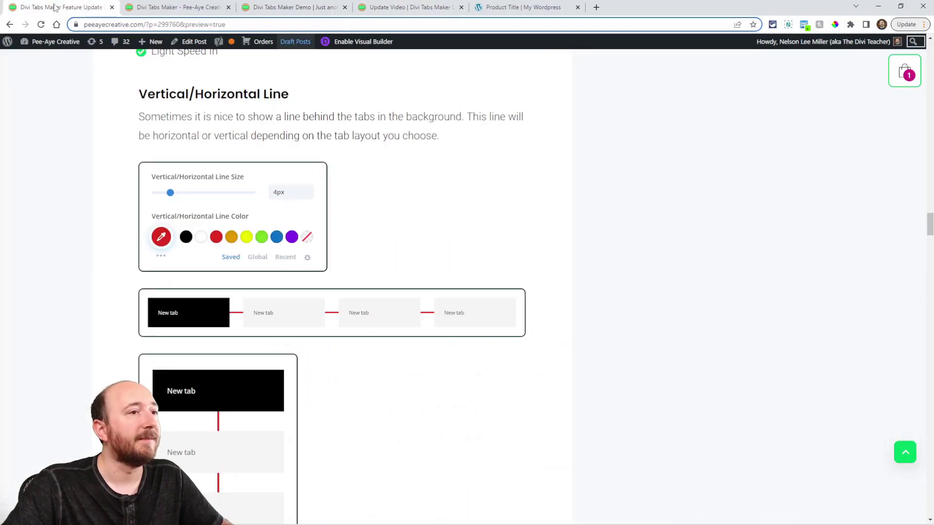
scroll(375, 263, "down", 10)
scroll(298, 277, "down", 2)
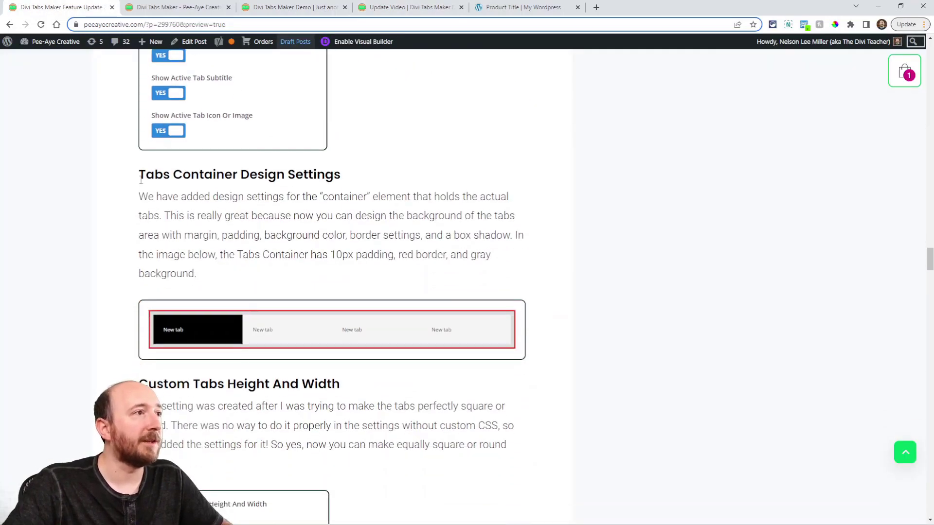
left_click_drag(138, 176, 350, 180)
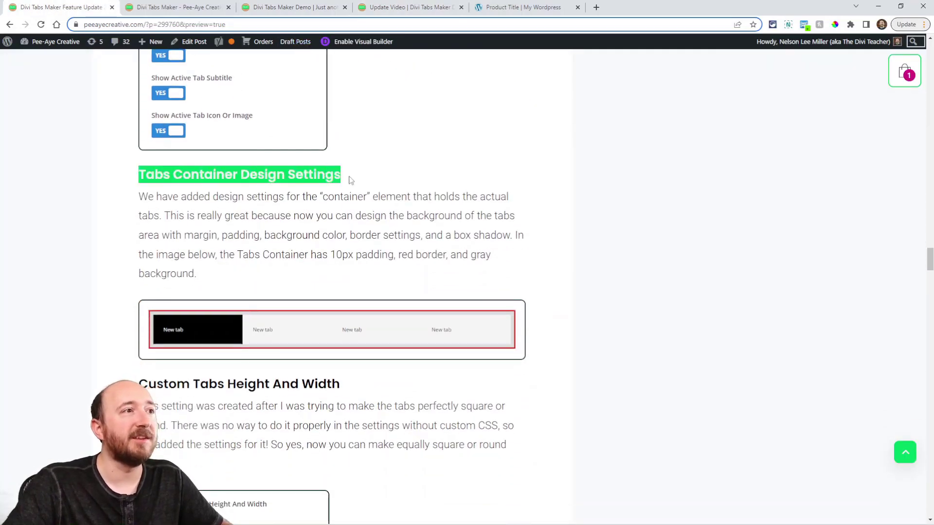
left_click(274, 179)
Back in the builder, give the tabs container a red #ed1c24 background
left_click(409, 7)
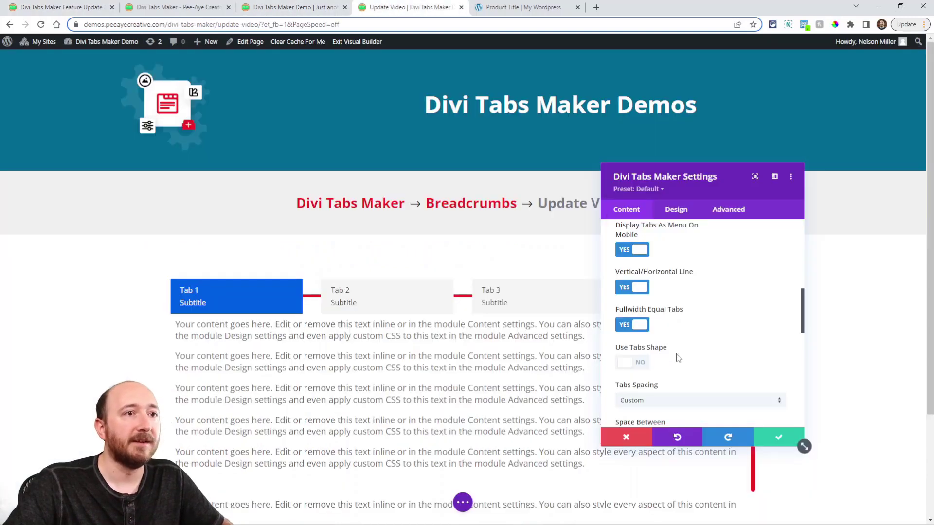
scroll(678, 355, "up", 8)
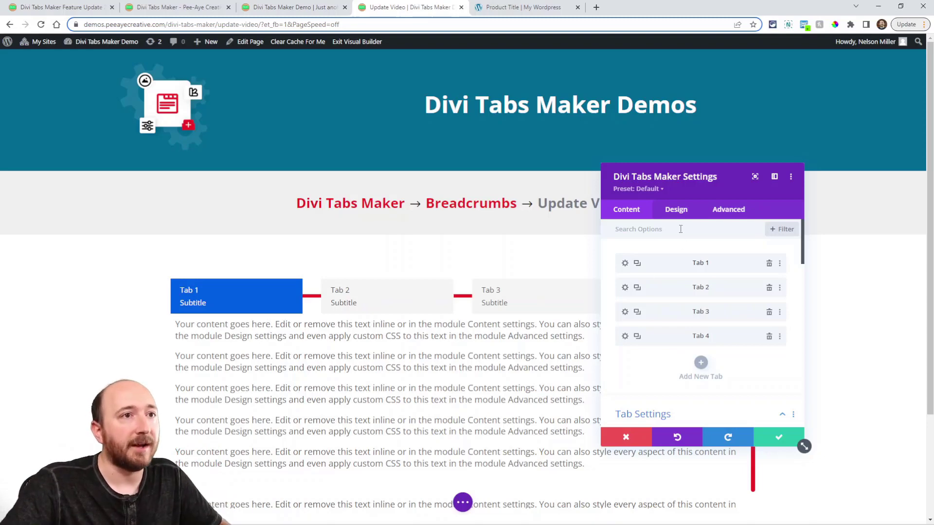
left_click(676, 210)
left_click(640, 313)
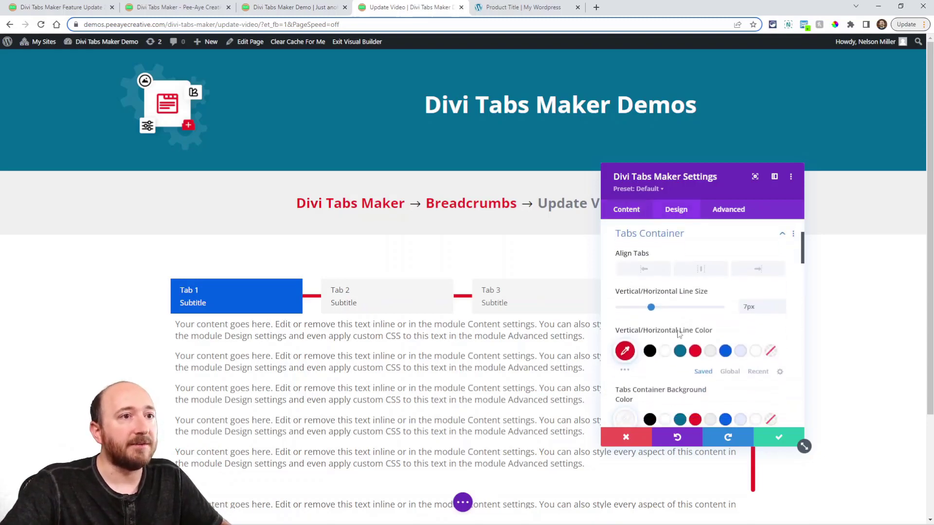
scroll(705, 353, "down", 1)
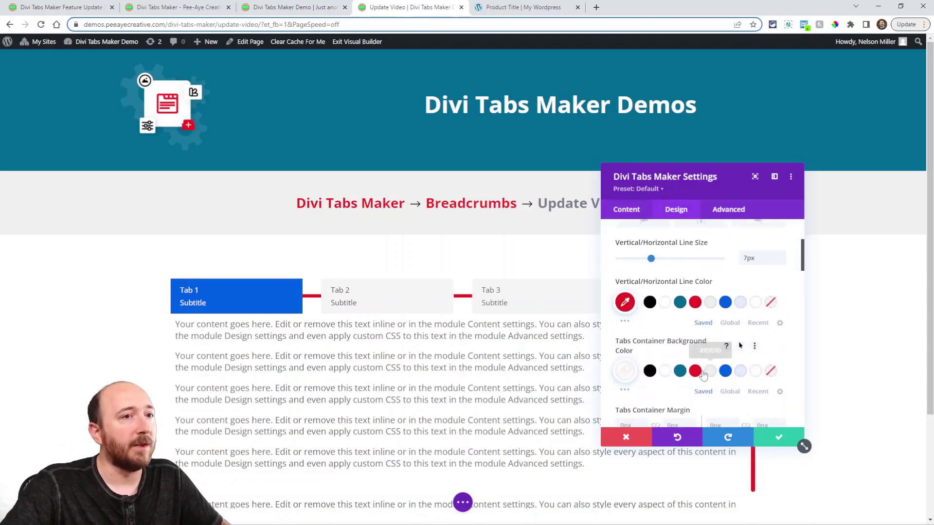
left_click(696, 372)
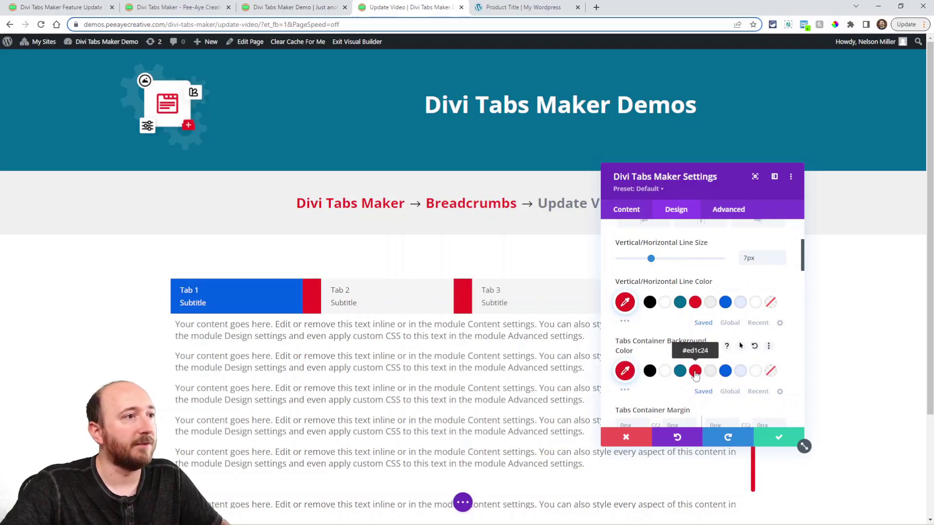
Set the tabs container padding to 20px on all four sides
scroll(677, 375, "down", 3)
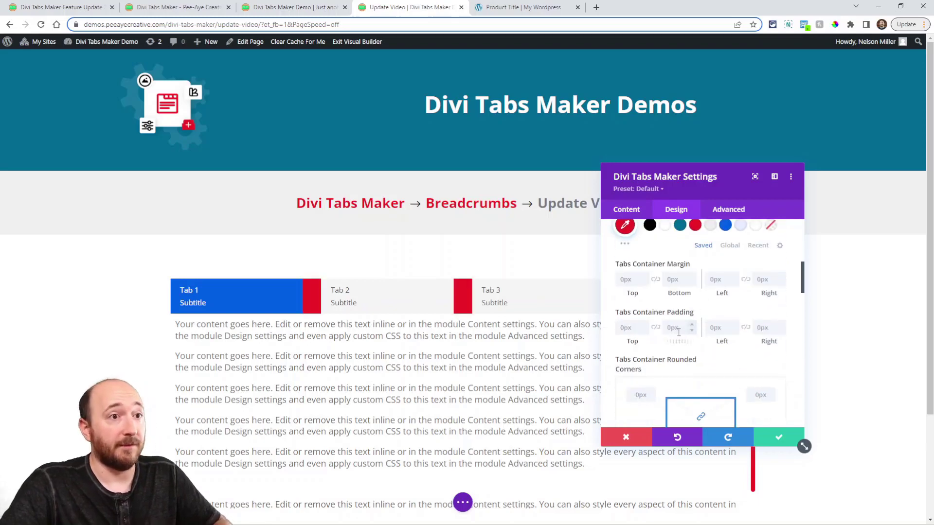
left_click(678, 333)
type("20")
left_click(655, 327)
left_click(716, 327)
type("20")
left_click(744, 328)
left_click_drag(705, 184, 765, 177)
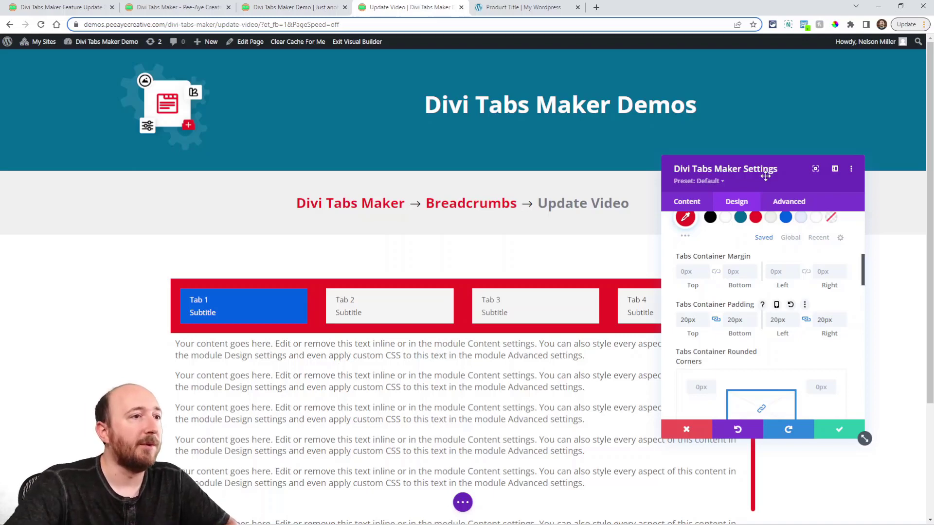
Read the feature post's Show/Hide Tab Elements section, then return to the Update Video builder page
left_click(83, 7)
scroll(281, 246, "up", 3)
scroll(267, 188, "down", 1)
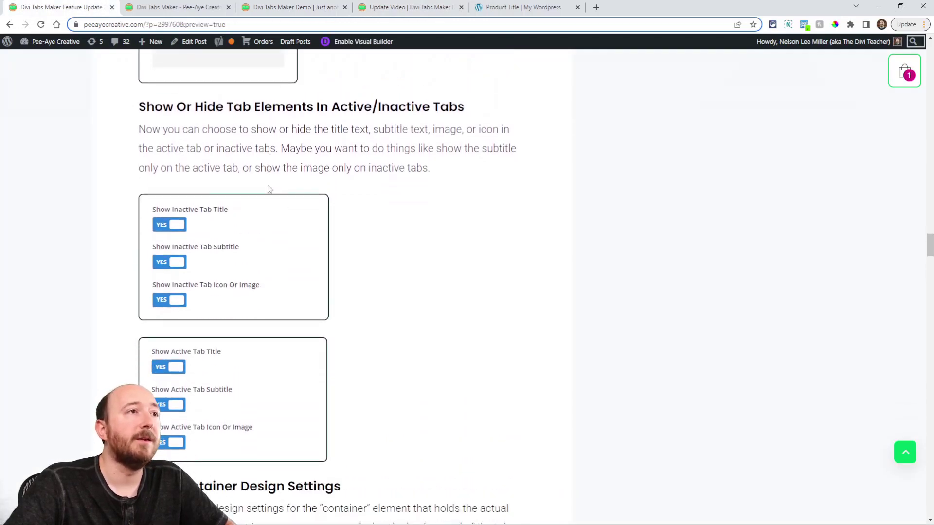
scroll(260, 189, "down", 1)
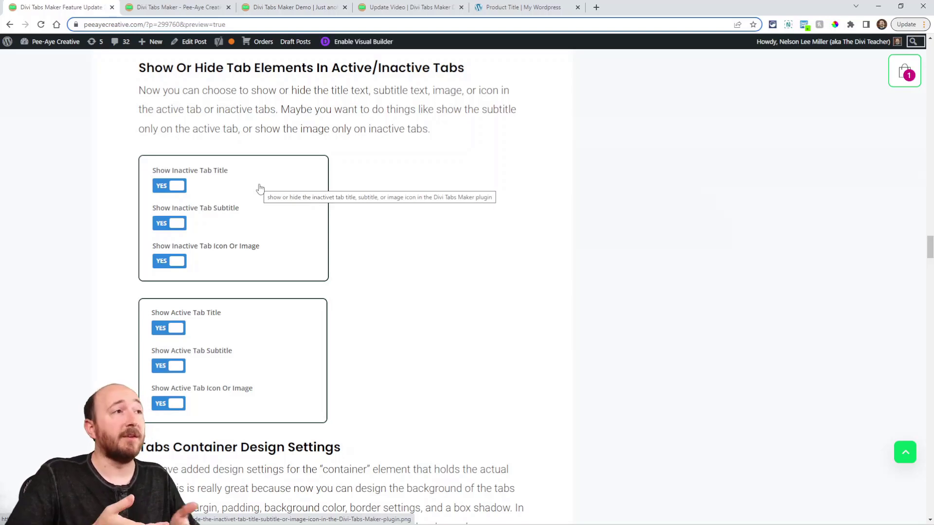
key("ctrl+4")
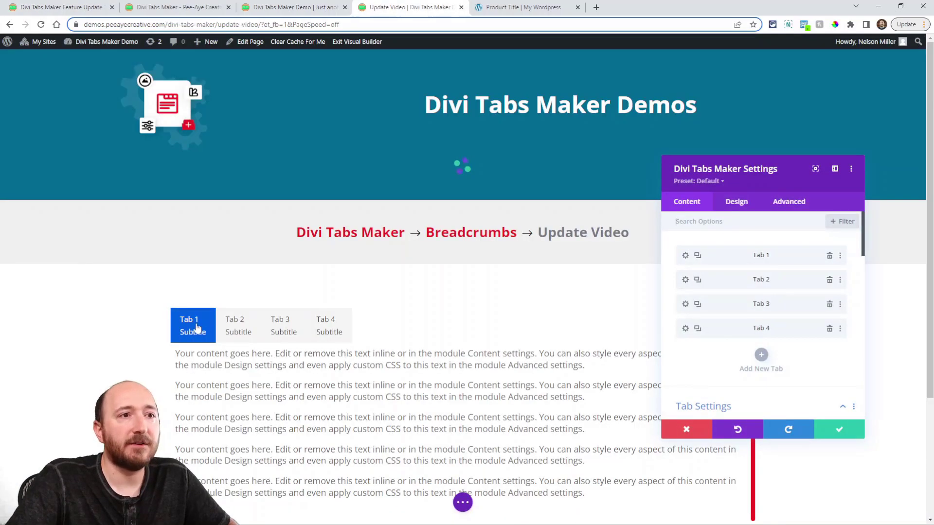
Set Show Active Tab Subtitle to NO under Design > Active Tab
left_click(735, 207)
left_click_drag(746, 173, 649, 125)
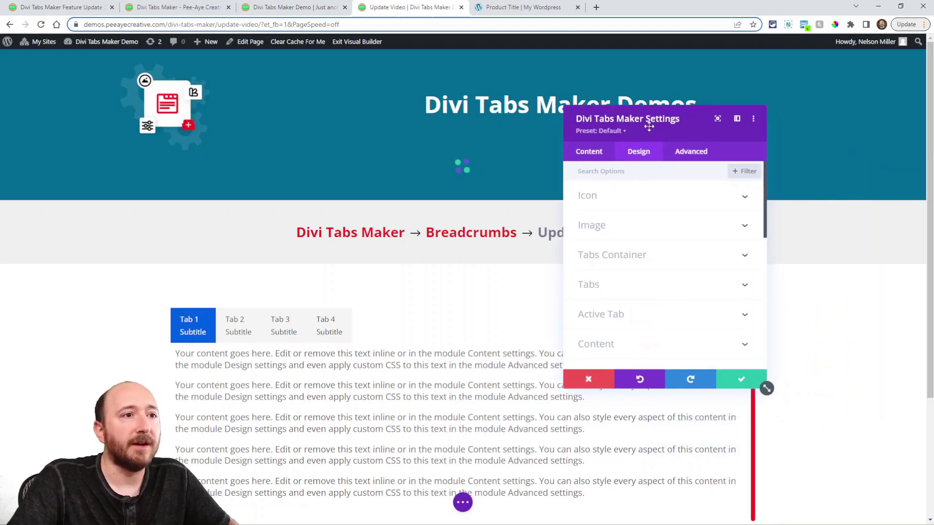
left_click(605, 287)
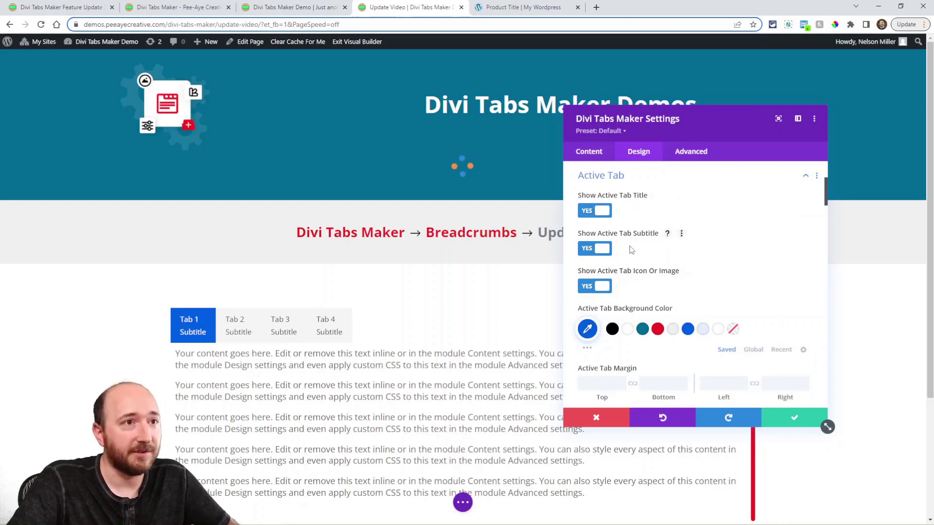
left_click(594, 250)
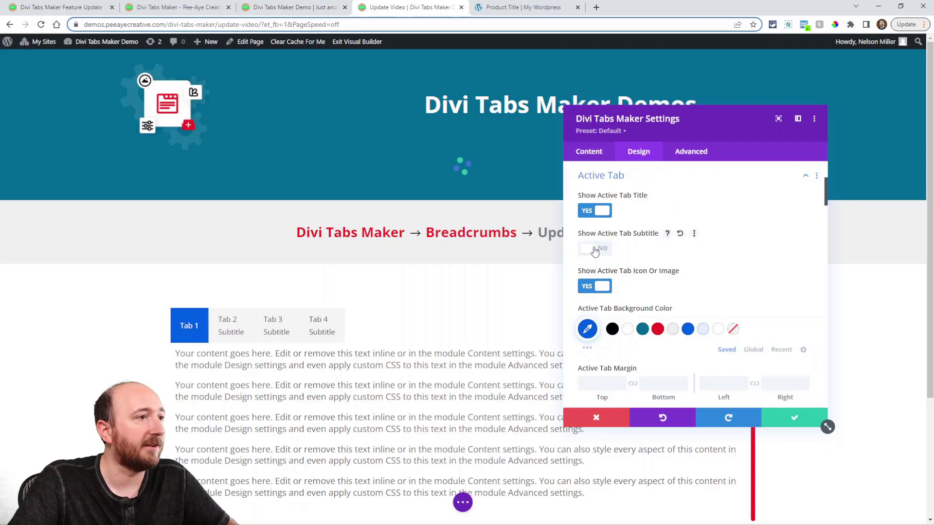
Click through Tabs 1–4 in the preview to confirm the active tab hides its subtitle
left_click(236, 338)
left_click(197, 331)
left_click(267, 333)
left_click(327, 334)
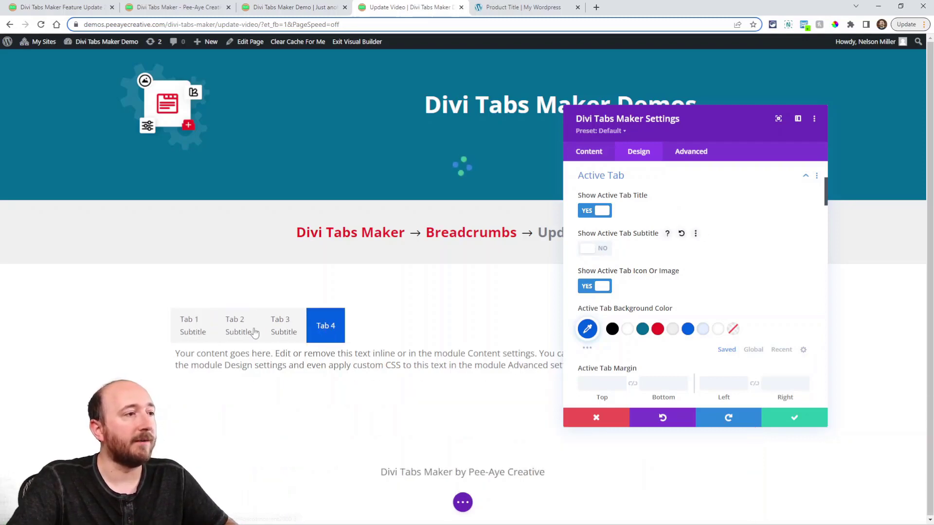
Compare Tabs 1 and 2 in the preview, then set Show Active Tab Subtitle back to YES
left_click(197, 335)
left_click(237, 337)
left_click(203, 338)
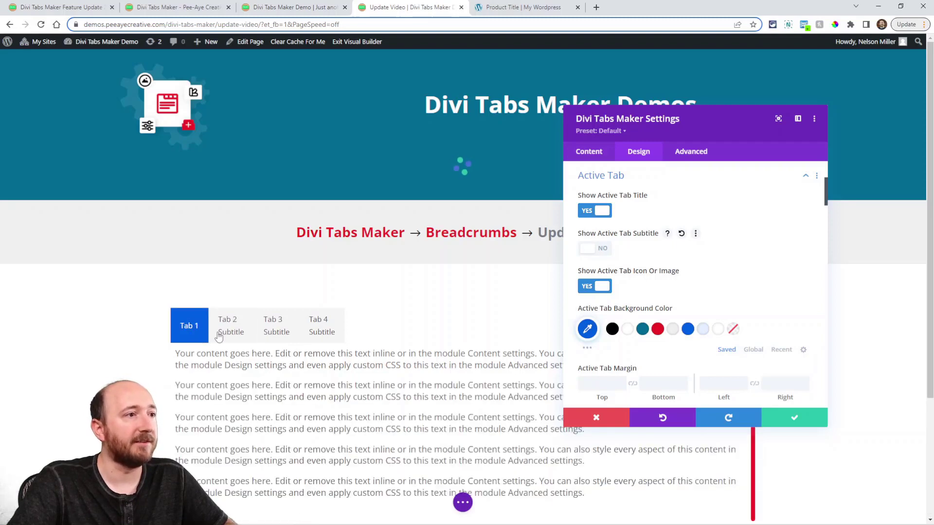
left_click(591, 249)
Try Show Inactive Tab Subtitle at NO across Tabs 1–4, then set it back to YES
scroll(603, 271, "up", 3)
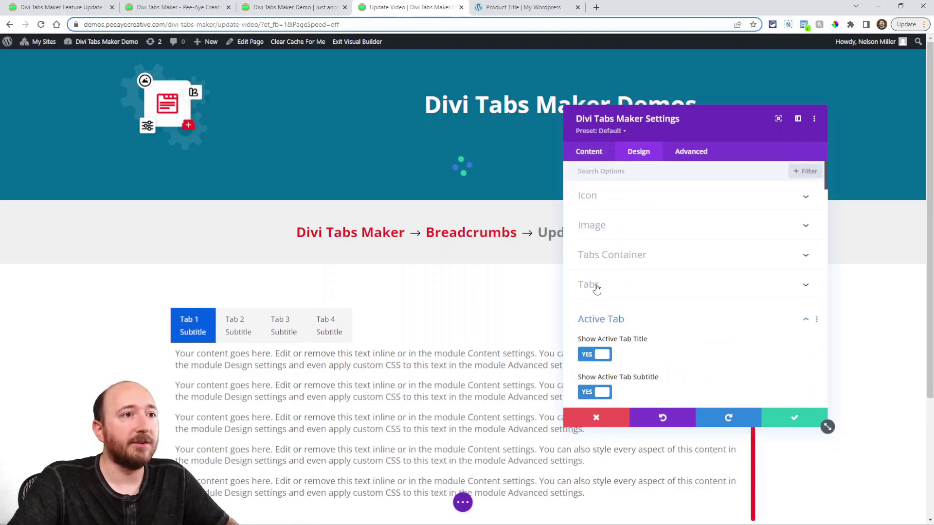
left_click(594, 287)
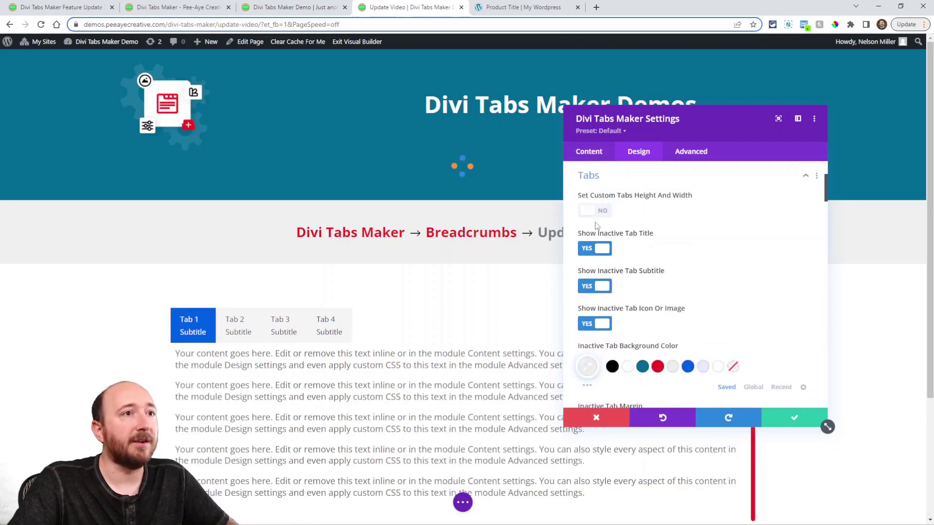
left_click(590, 289)
left_click(238, 335)
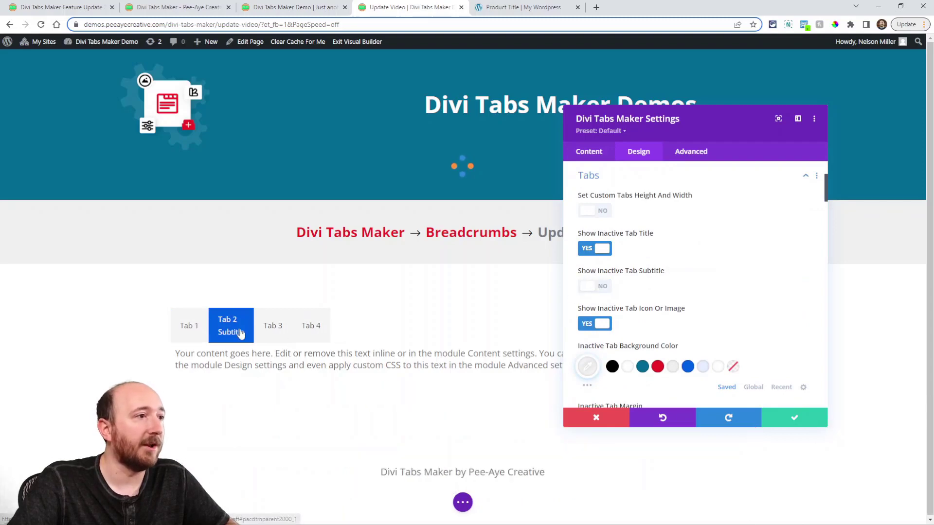
left_click(273, 338)
left_click(314, 336)
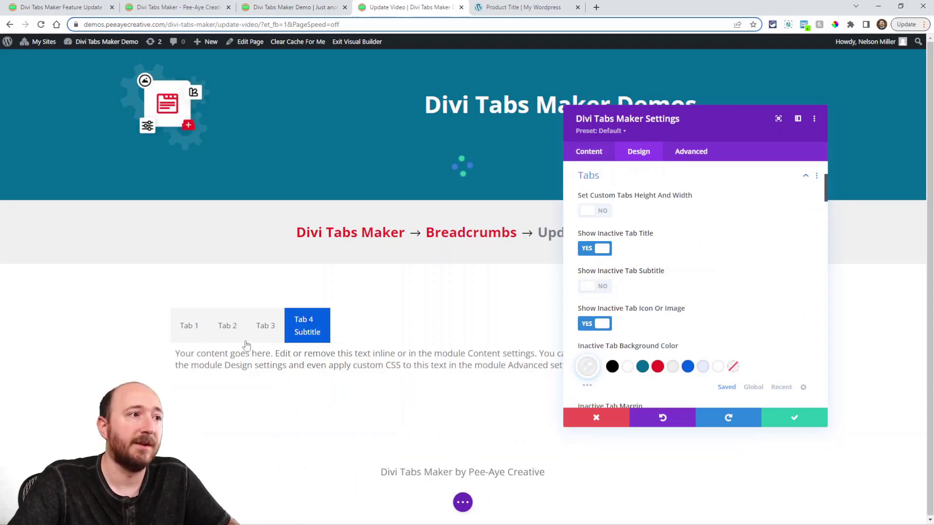
left_click(181, 330)
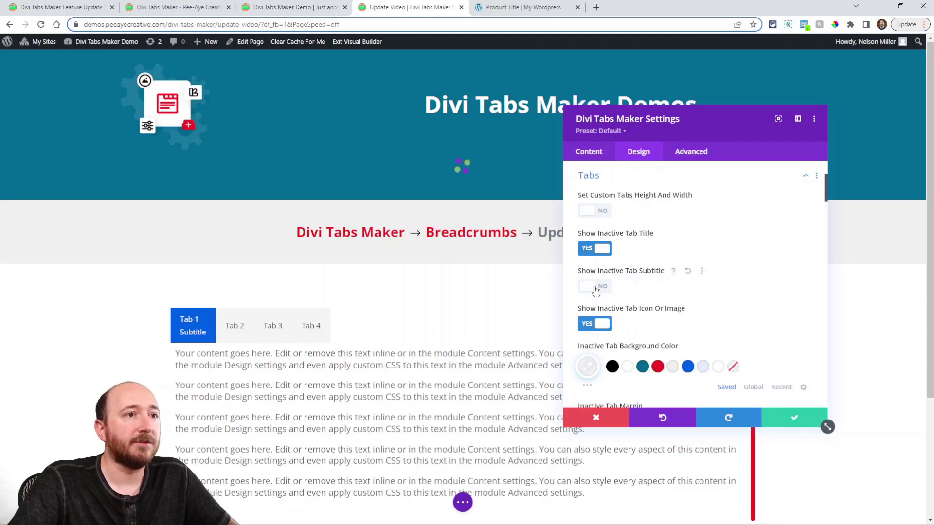
left_click(599, 287)
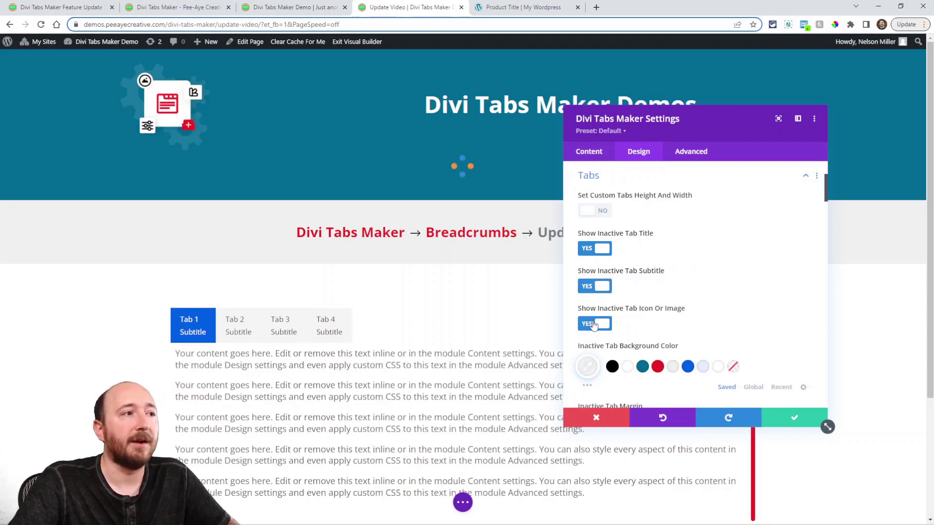
Review the post's Custom Tabs Height And Width section, then go back to the Update Video builder page
key("ctrl+1")
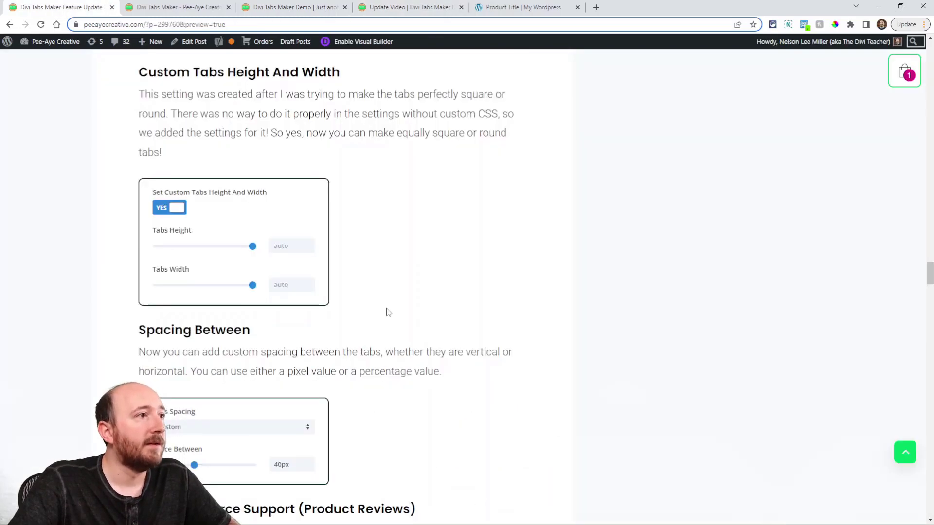
scroll(386, 313, "up", 2)
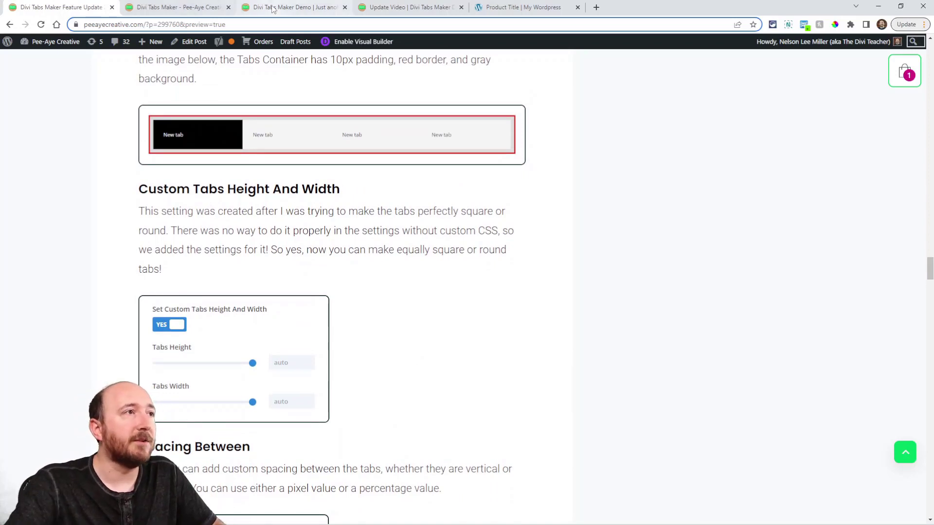
left_click(391, 6)
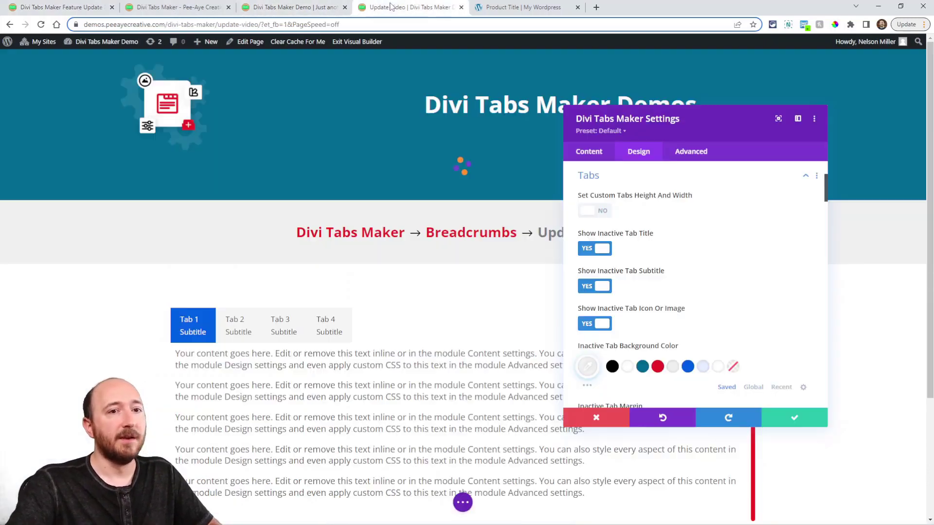
left_click(594, 211)
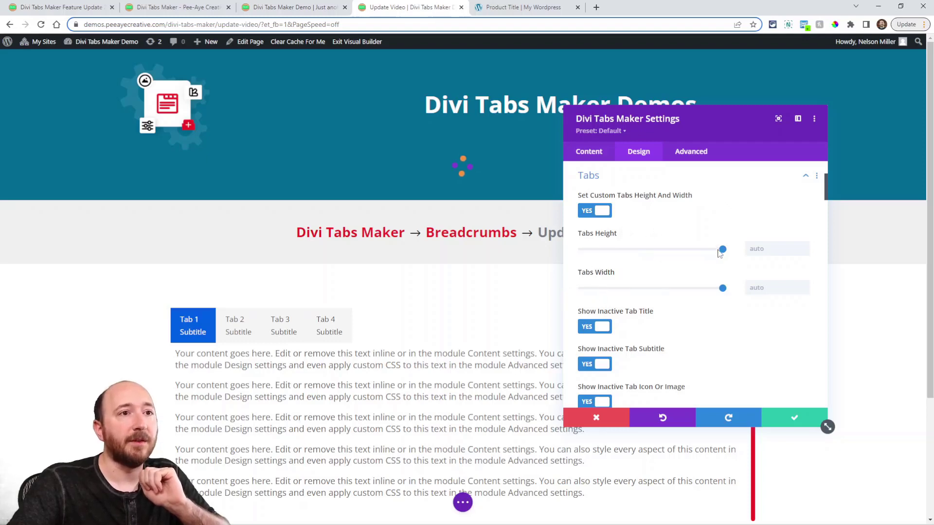
left_click_drag(723, 249, 598, 249)
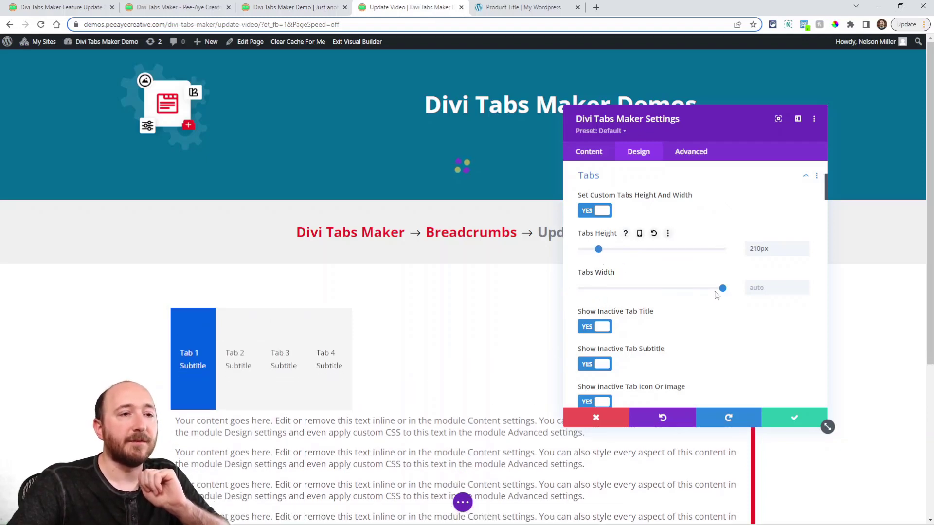
left_click_drag(723, 288, 686, 291)
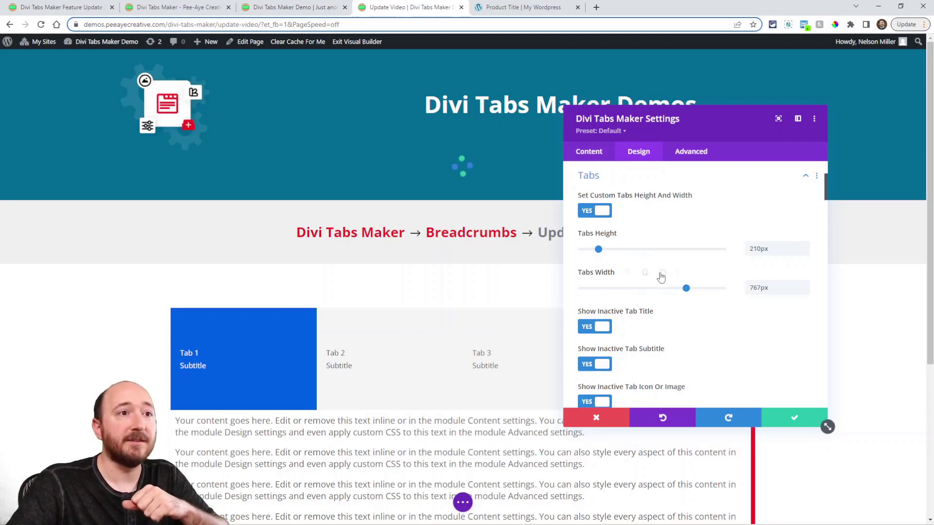
left_click(656, 273)
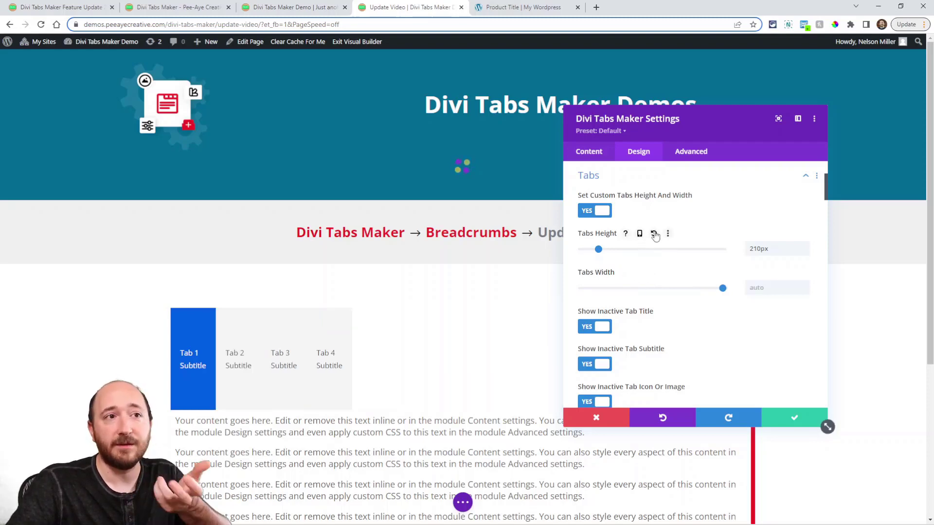
left_click(654, 234)
left_click(594, 211)
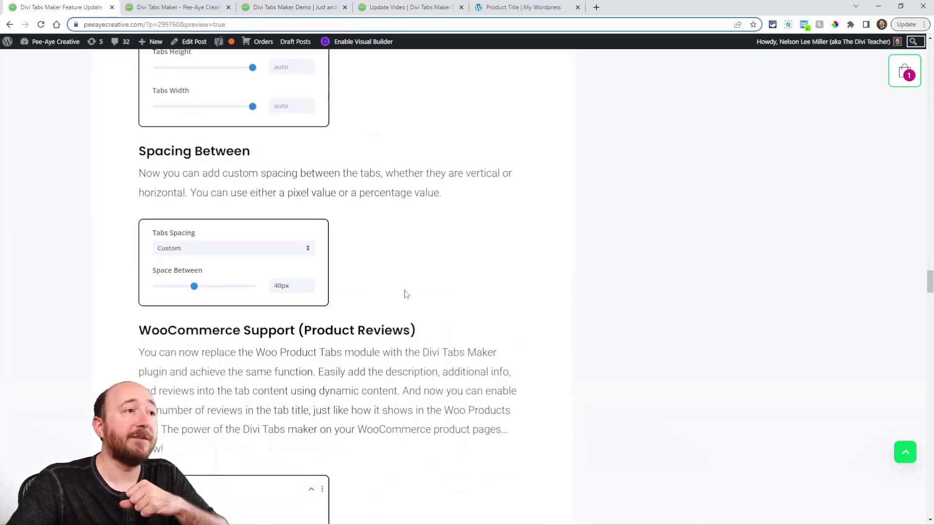
scroll(407, 294, "down", 1)
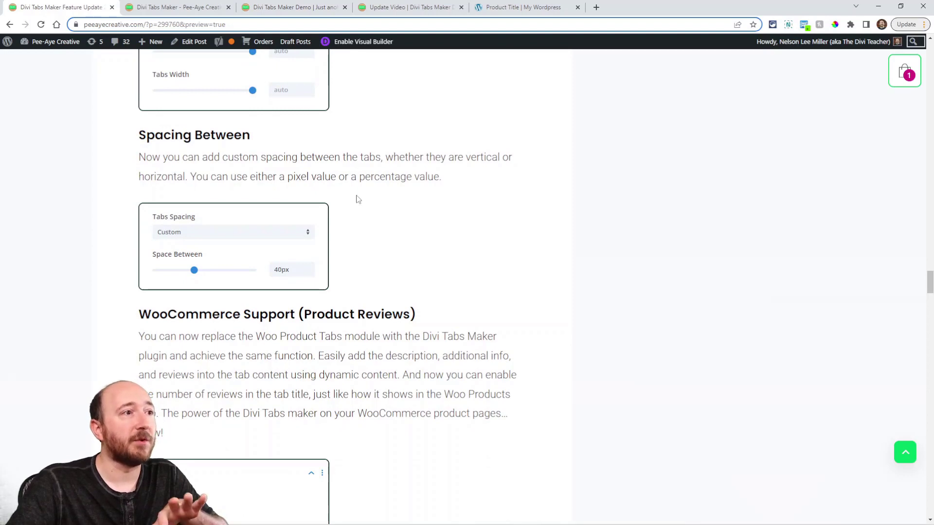
Switch Tabs Spacing to Automatic, then back to Custom with 25px Space Between
left_click(381, 7)
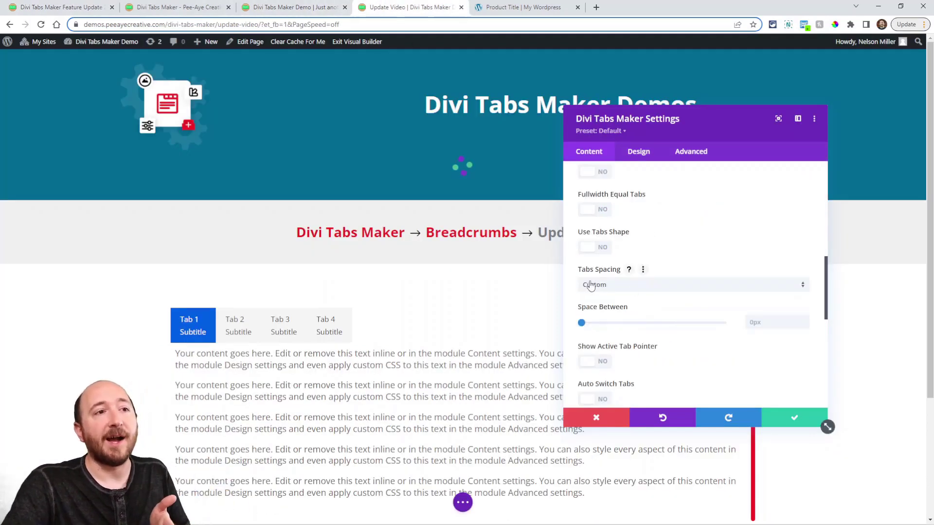
left_click(590, 287)
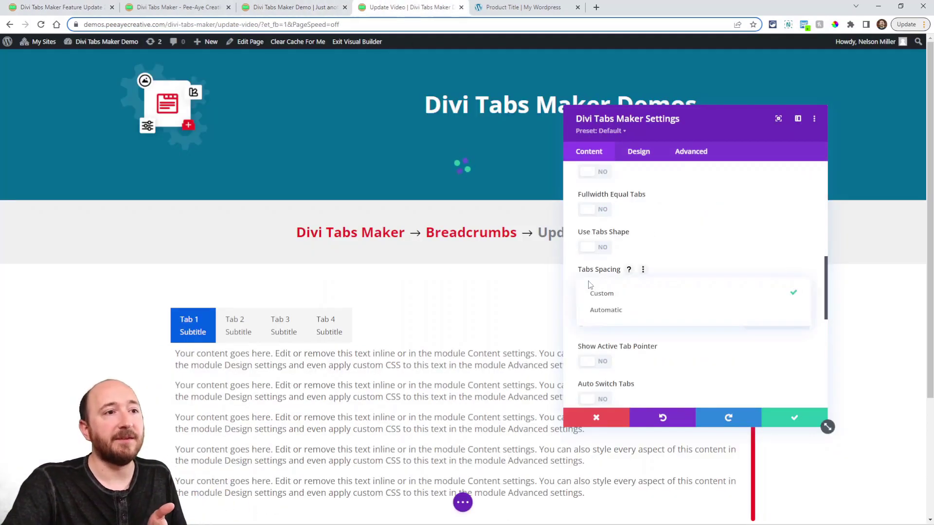
left_click(608, 310)
scroll(608, 291, "down", 1)
left_click(608, 246)
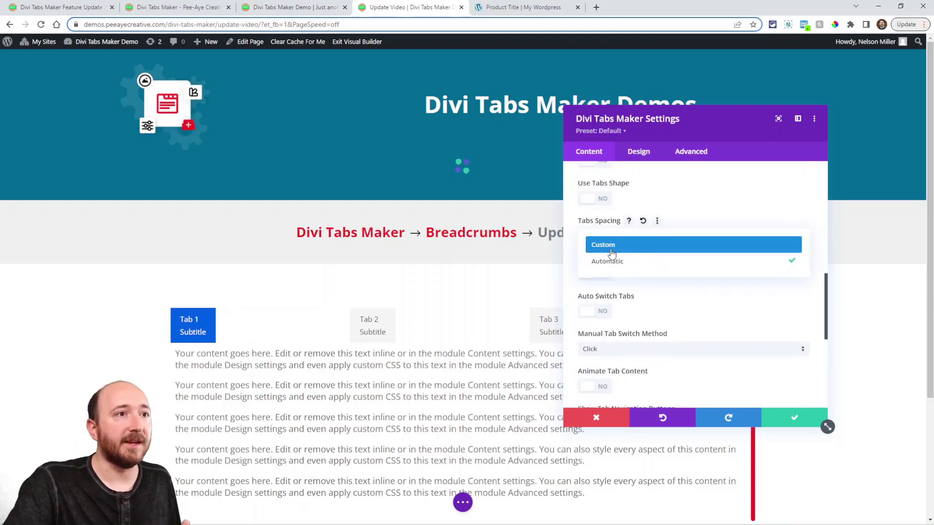
left_click(611, 245)
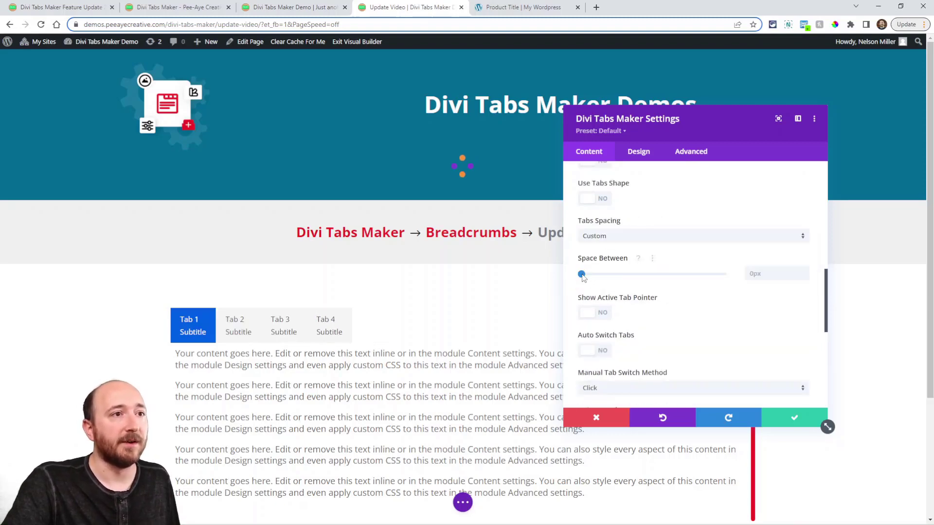
left_click_drag(582, 276, 646, 276)
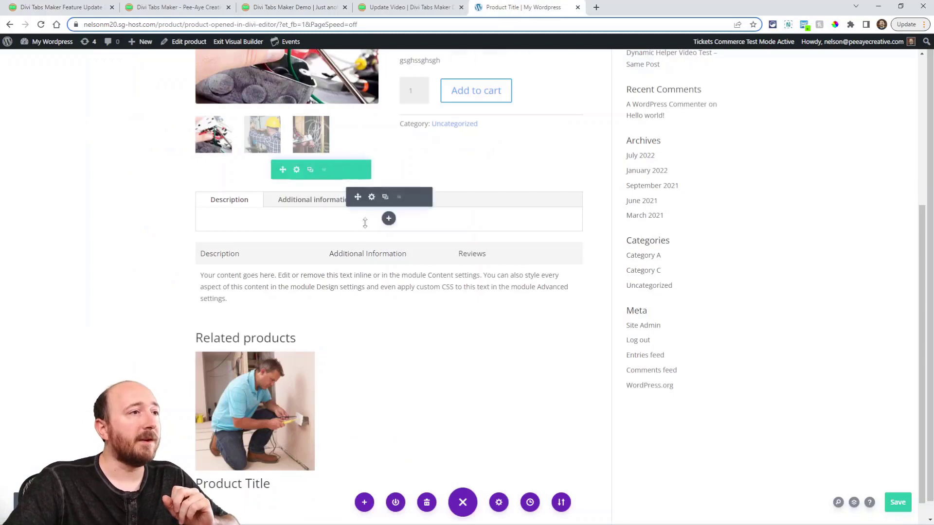
scroll(366, 222, "up", 5)
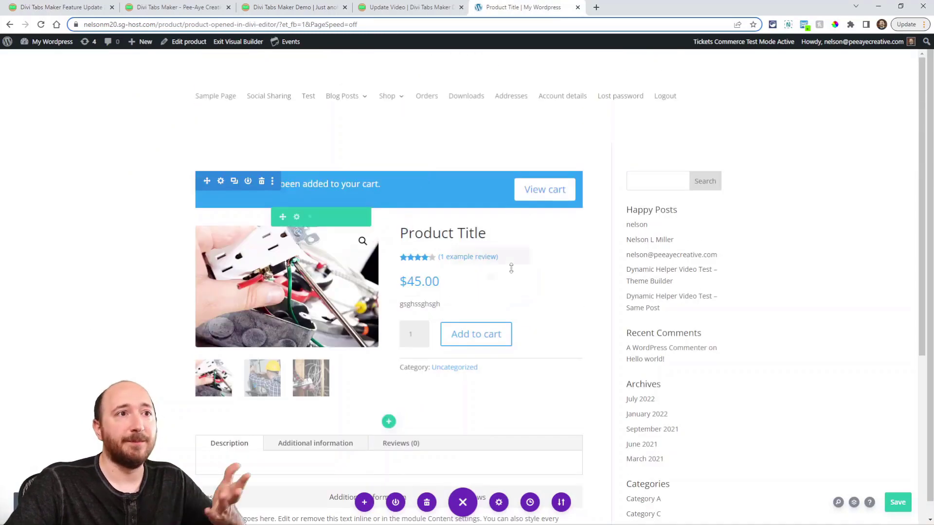
scroll(490, 277, "down", 6)
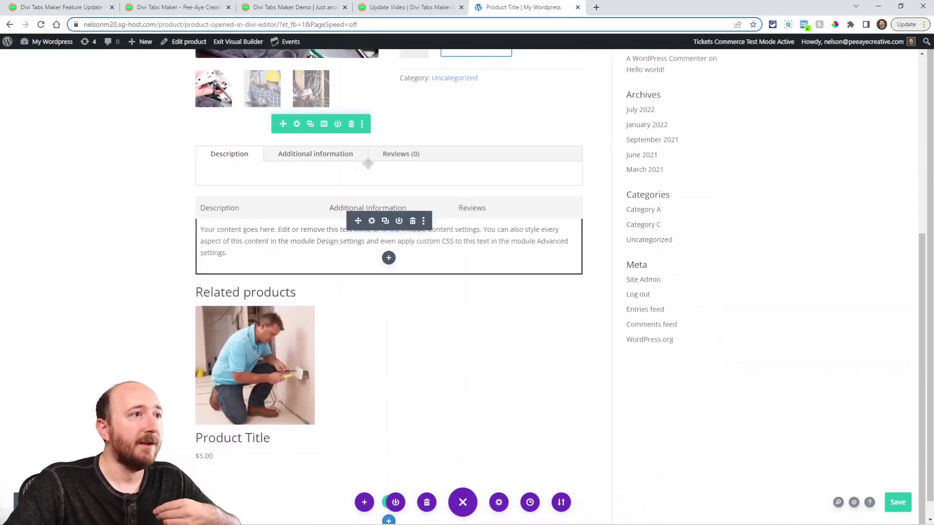
left_click(372, 151)
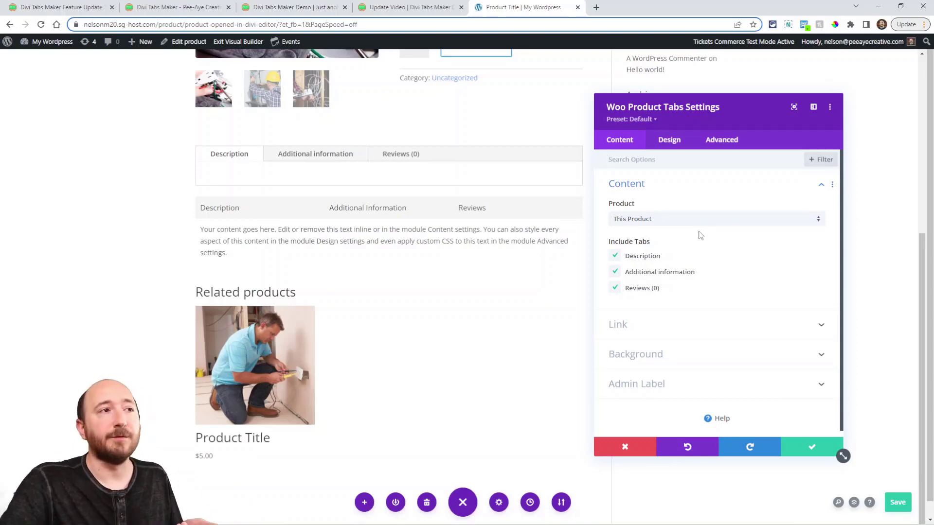
left_click(803, 450)
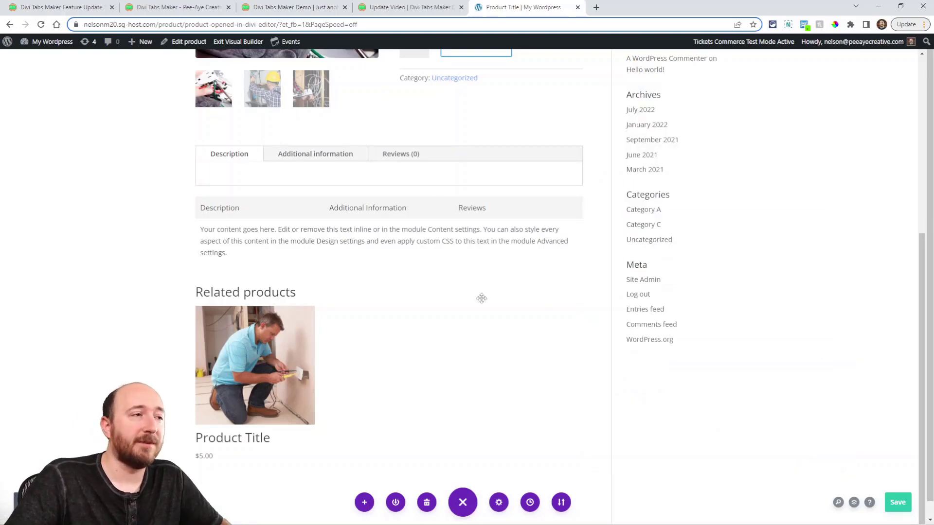
mouse_move(374, 223)
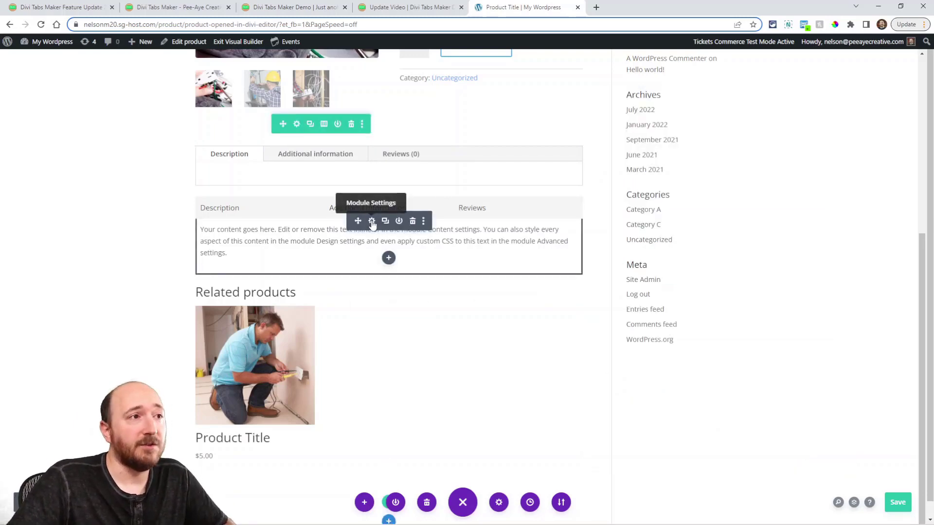
In the Divi Tabs Maker module, set the Reviews tab's Show Review Count to YES
left_click(372, 222)
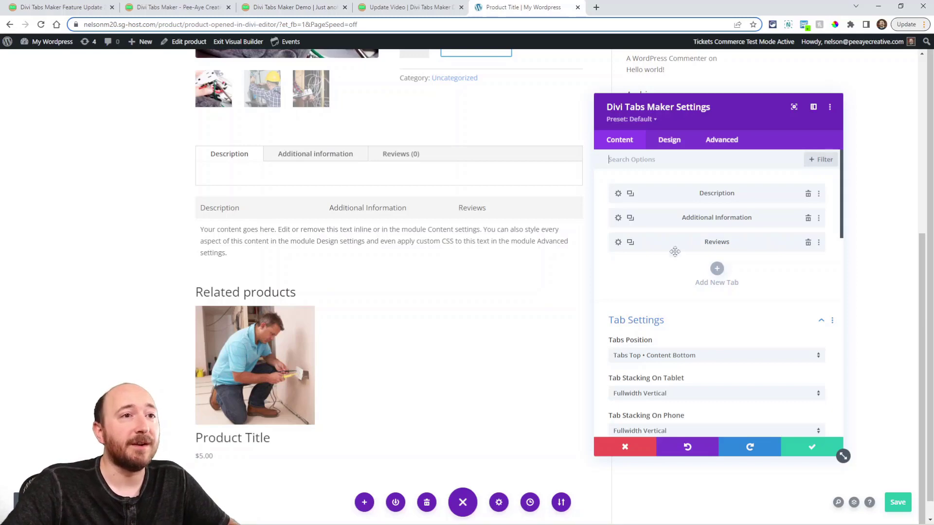
left_click(618, 242)
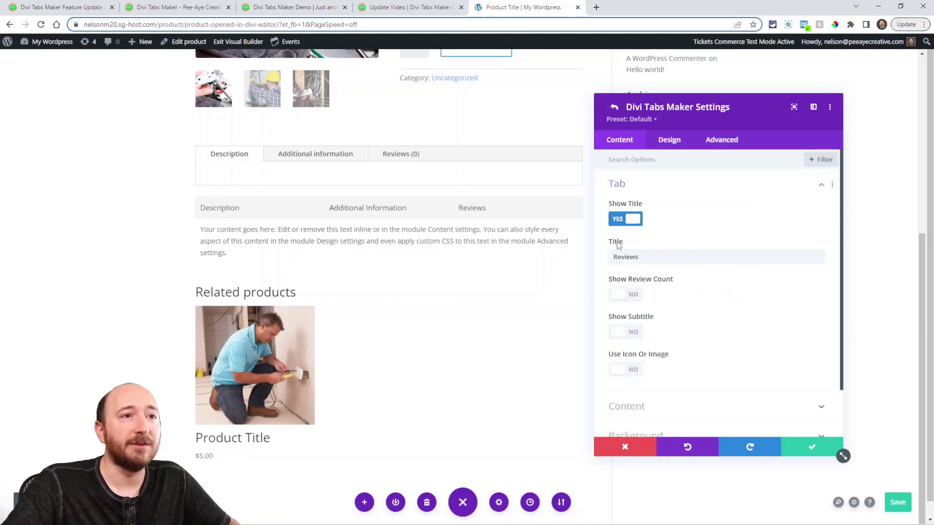
left_click(628, 300)
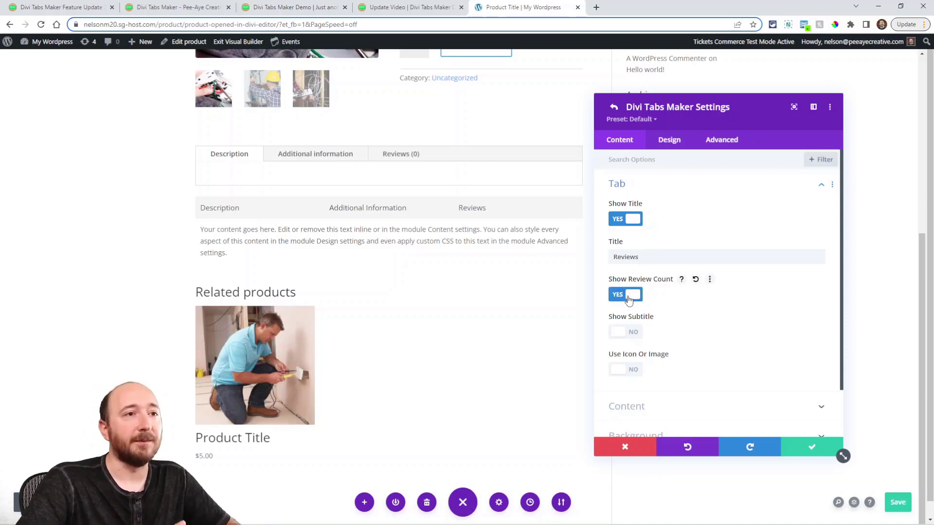
left_click(802, 447)
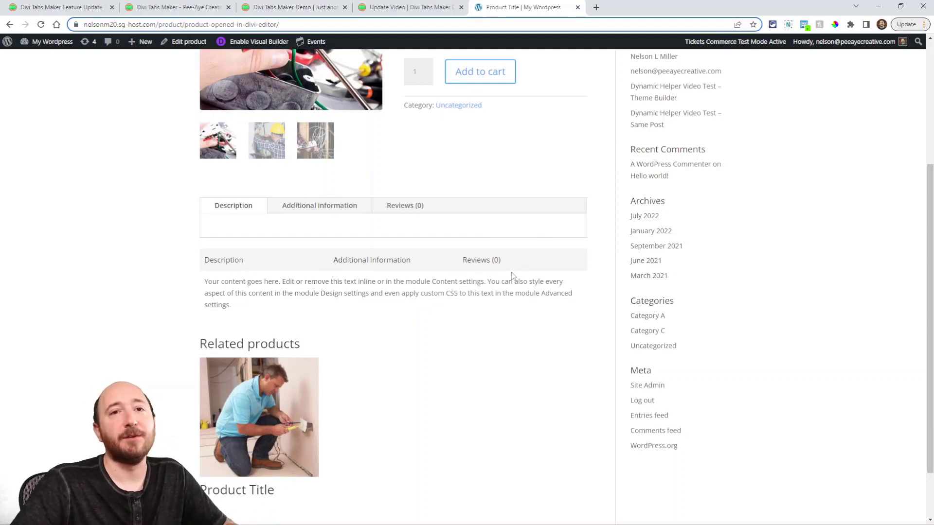
Scroll the feature update post to the Tab Background Options – Images, Gradients section
left_click(61, 9)
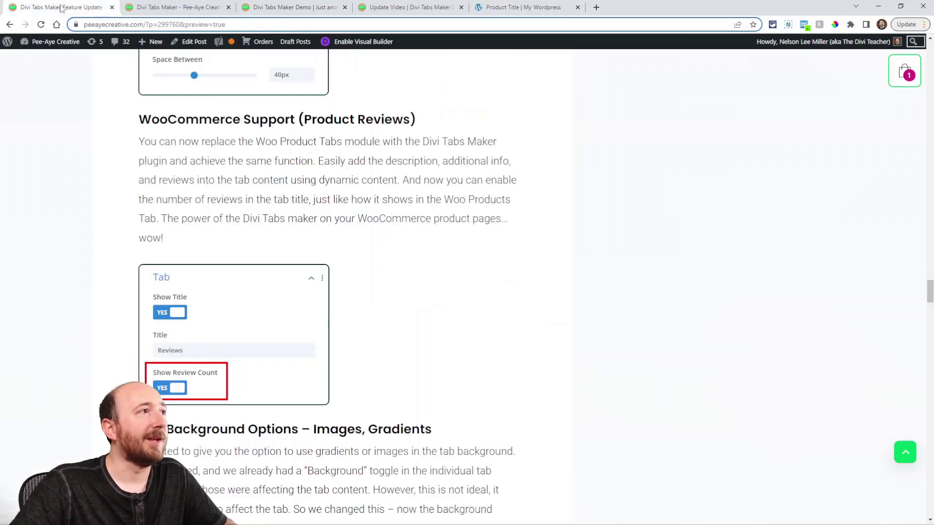
scroll(424, 263, "down", 6)
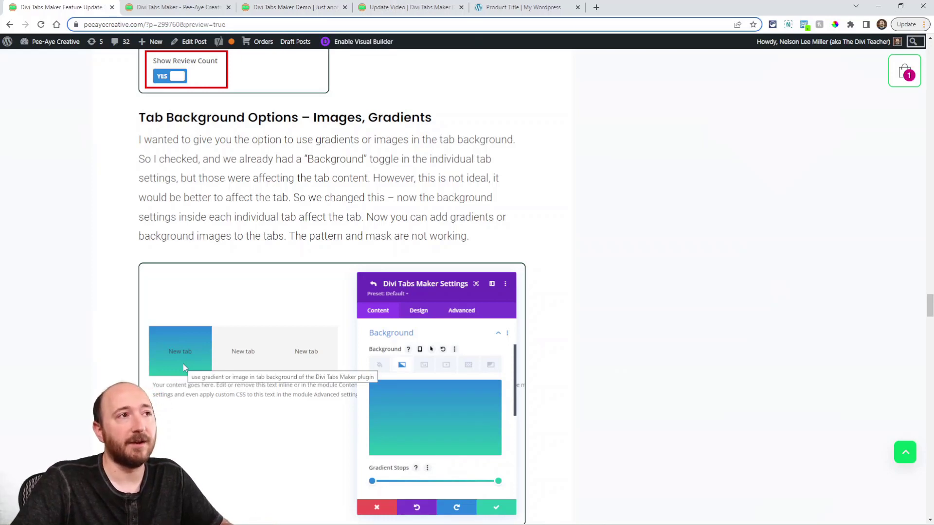
Open Tab 1's settings and add a blue-to-green background gradient
left_click(406, 7)
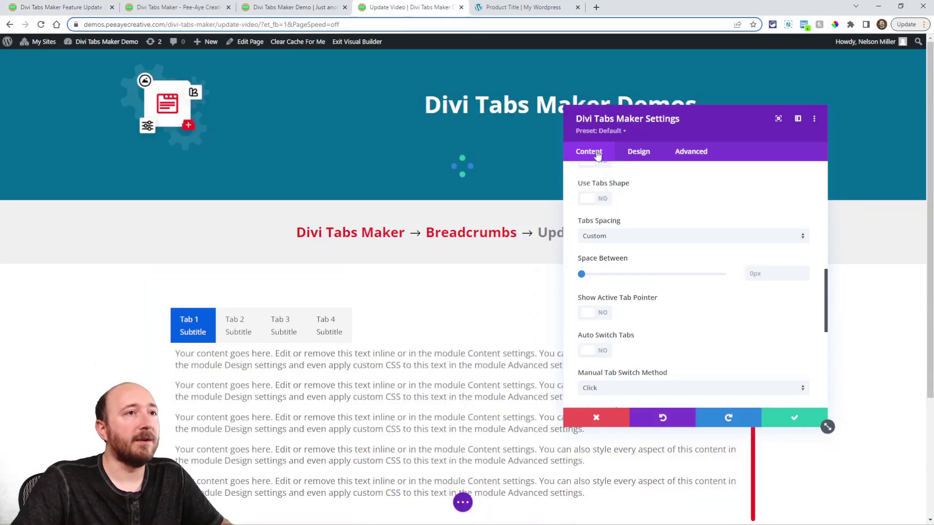
scroll(628, 248, "up", 10)
left_click(586, 207)
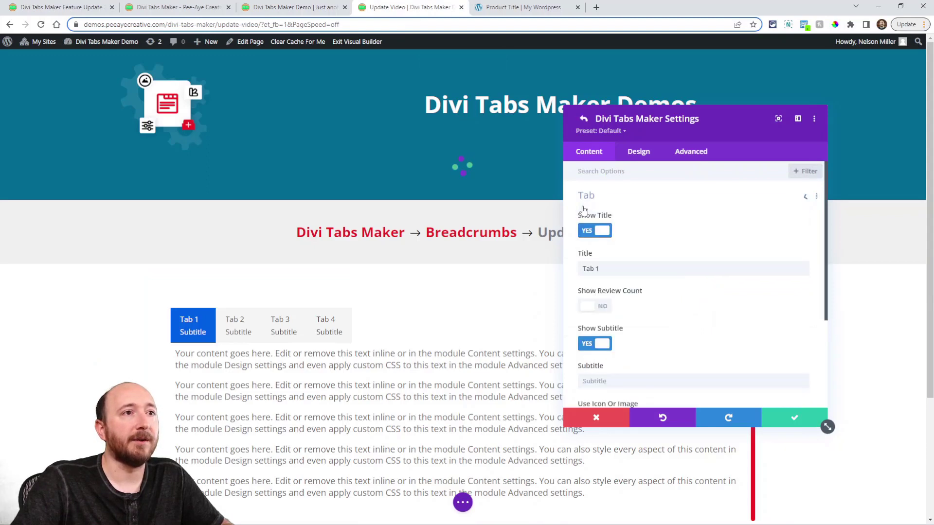
scroll(629, 219, "down", 10)
left_click(636, 214)
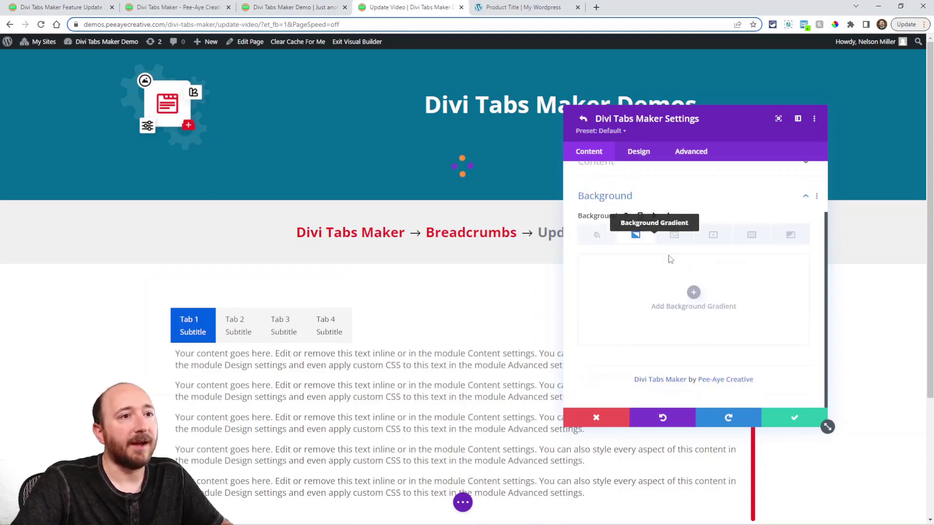
left_click(681, 301)
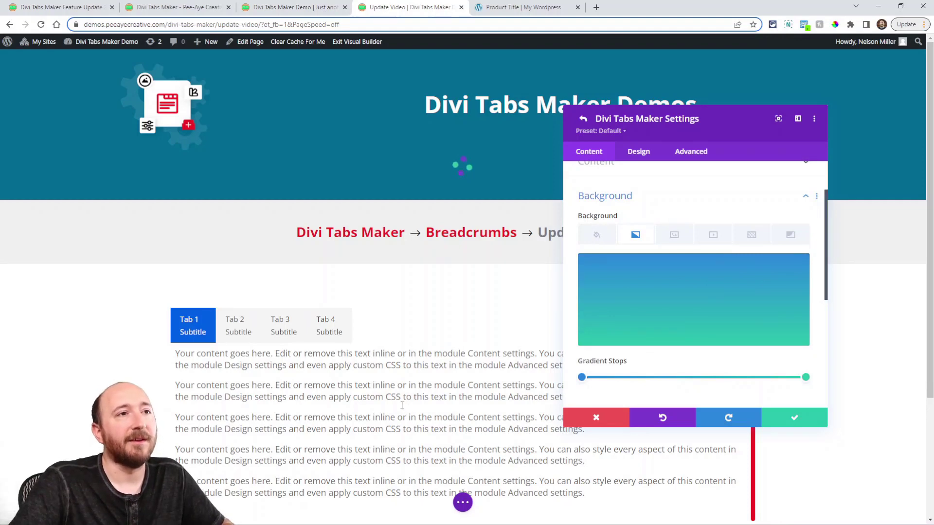
Reopen Tab 1's gradient background settings and view its Design option groups
left_click(583, 118)
left_click(587, 205)
scroll(652, 313, "down", 5)
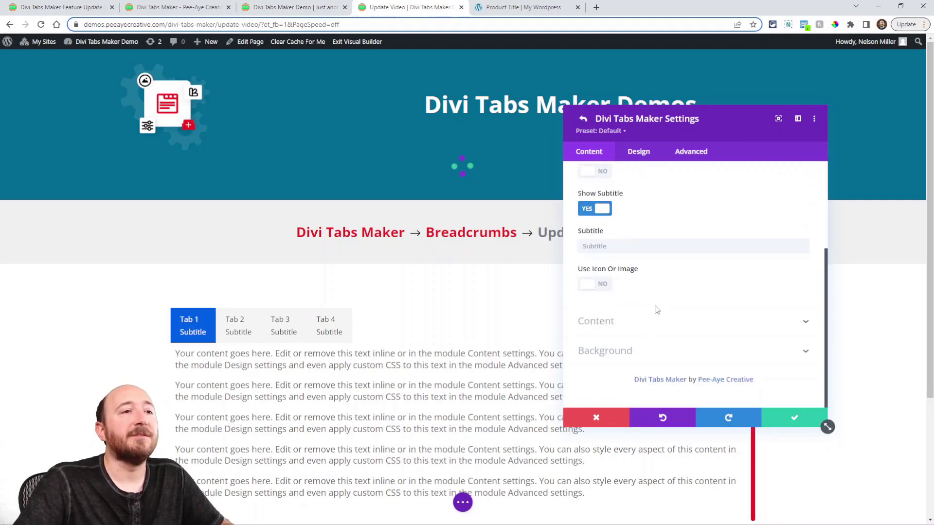
left_click(602, 352)
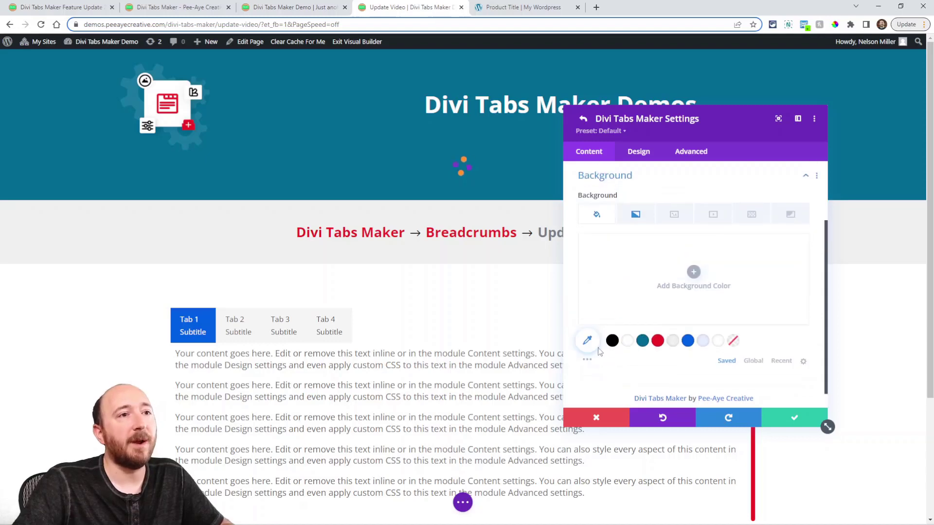
left_click(639, 218)
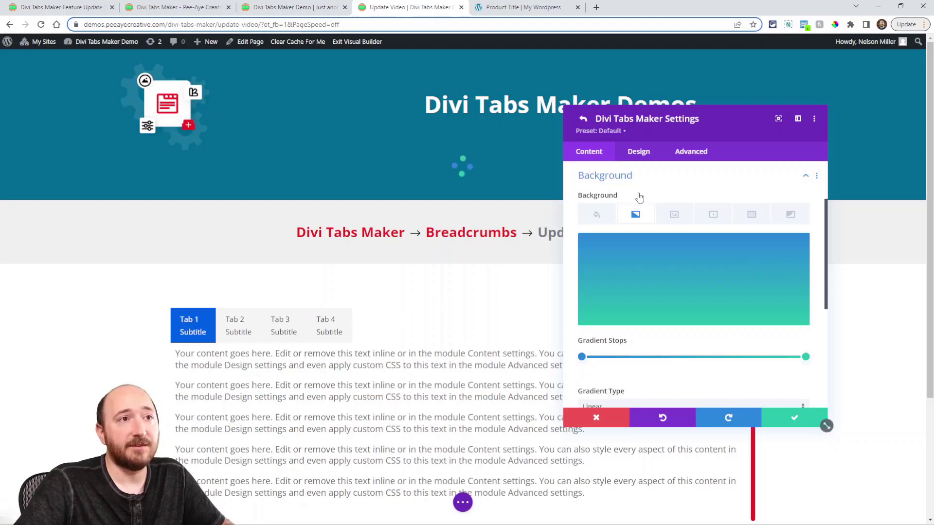
left_click(637, 153)
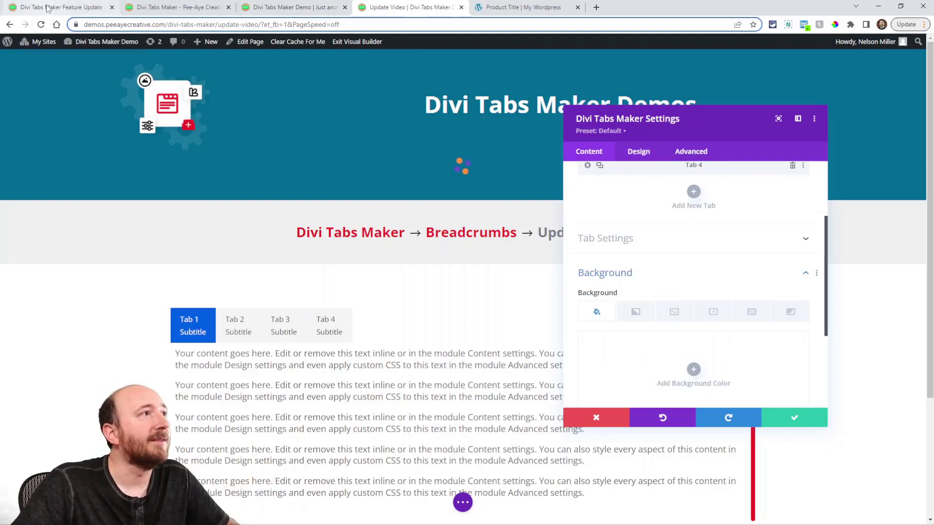
Scroll the feature update blog post down to the Tab Shapes section
left_click(47, 8)
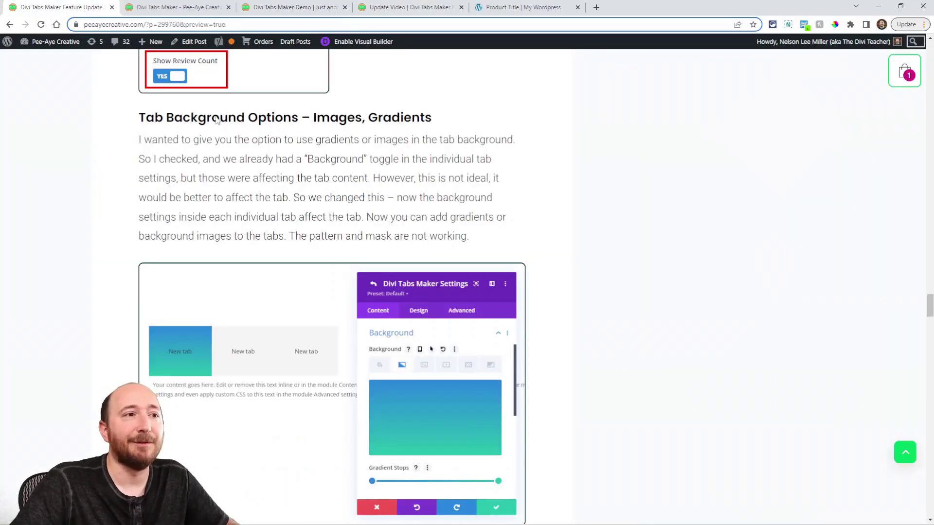
scroll(384, 243, "down", 5)
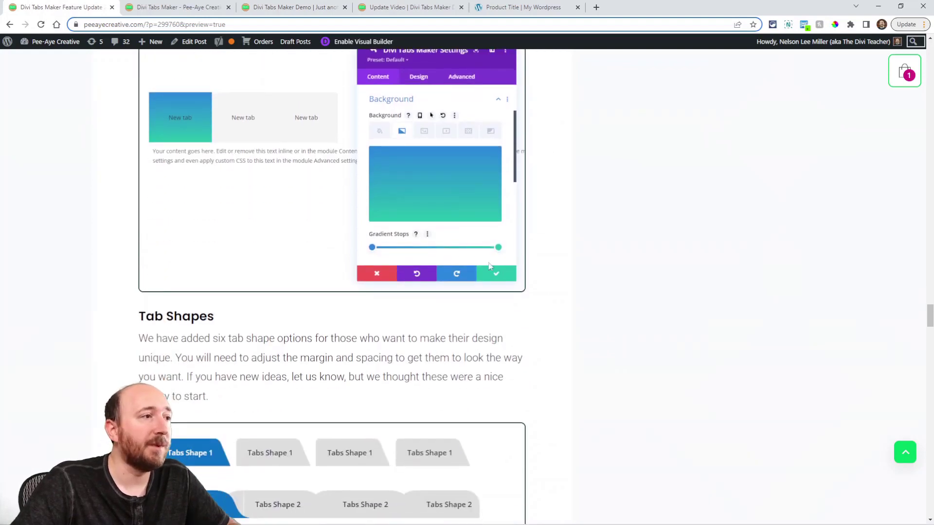
scroll(492, 270, "down", 4)
scroll(492, 270, "down", 2)
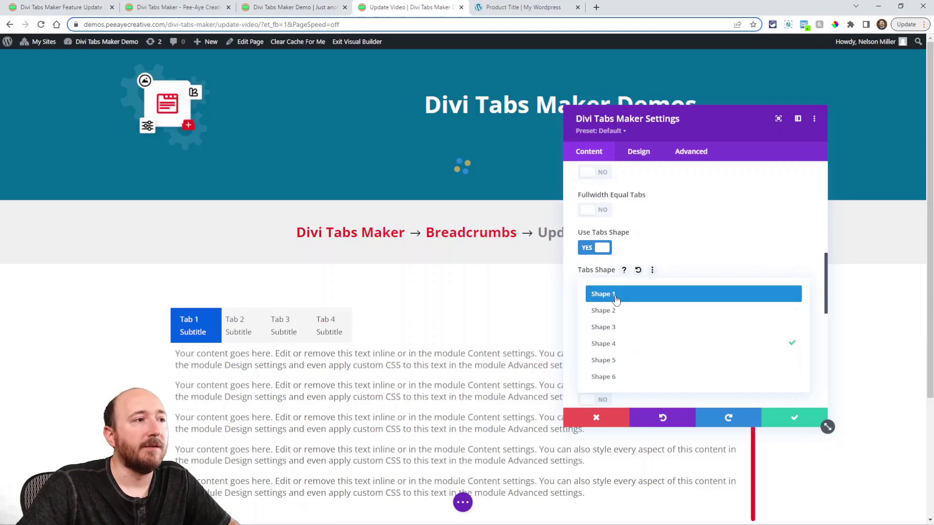
Choose Shape 1 in the Tabs Shape dropdown for the demo tabs
left_click(633, 297)
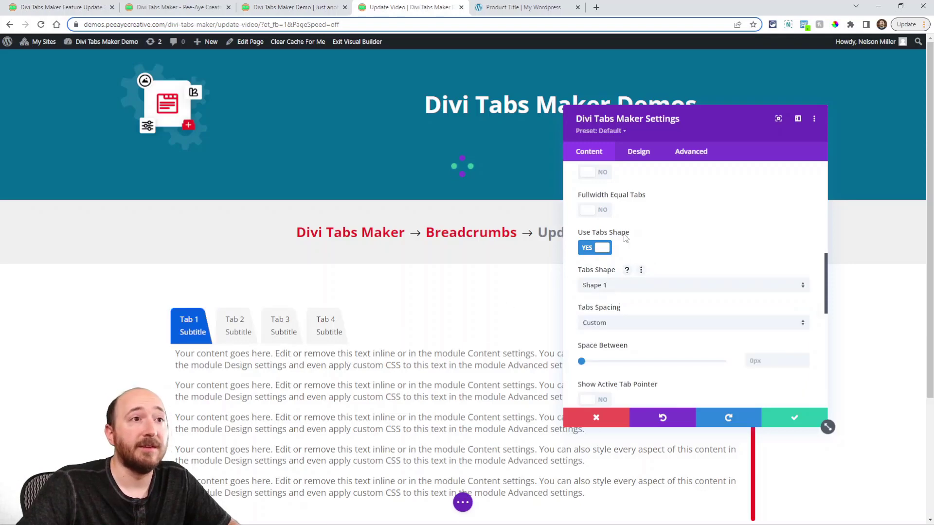
scroll(632, 233, "up", 5)
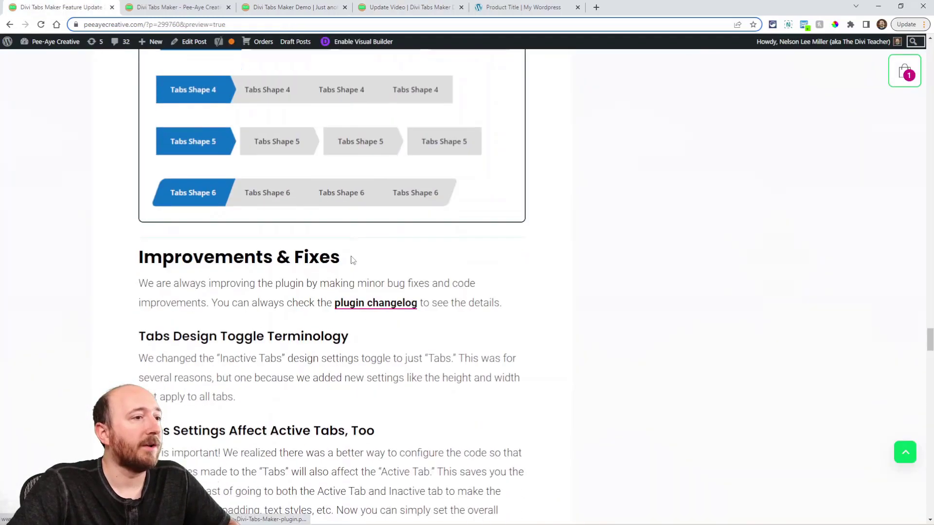
scroll(354, 270, "down", 5)
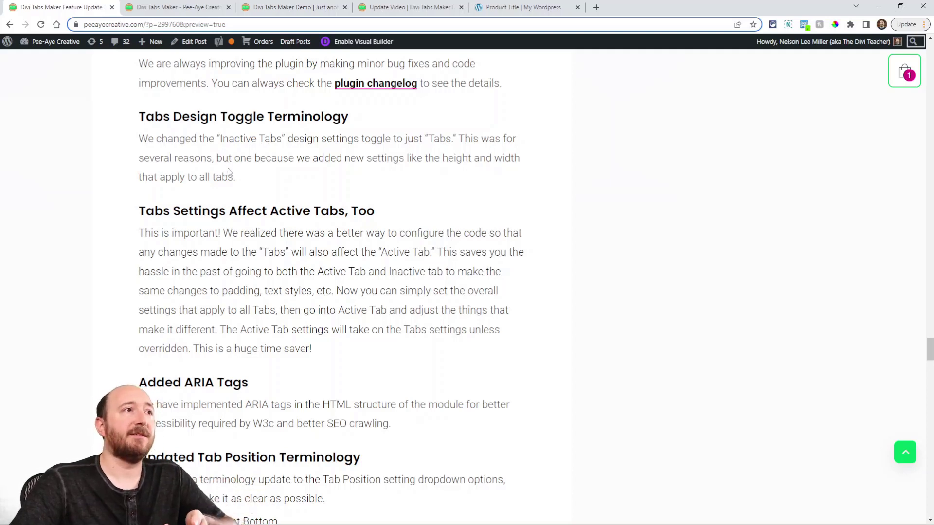
Show the Tabs Maker module's Design settings, then return to the Feature Update post
left_click(408, 7)
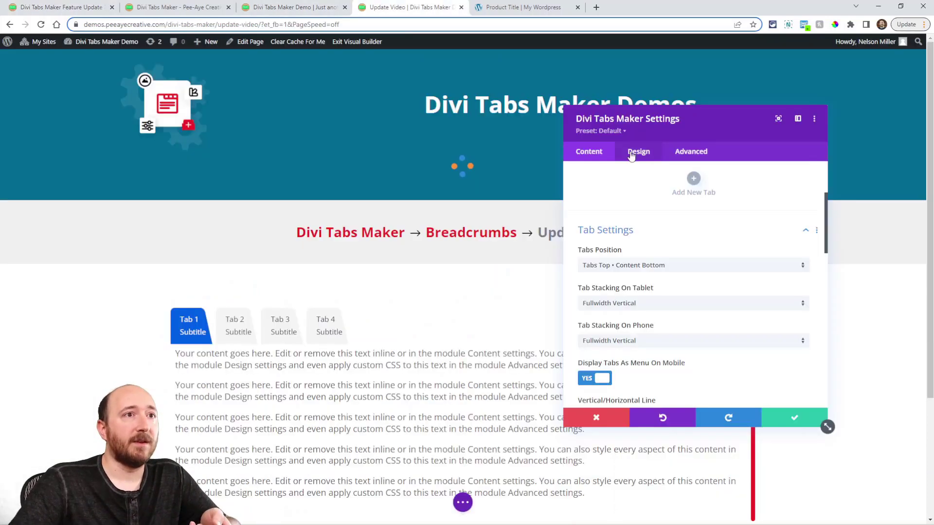
left_click(638, 151)
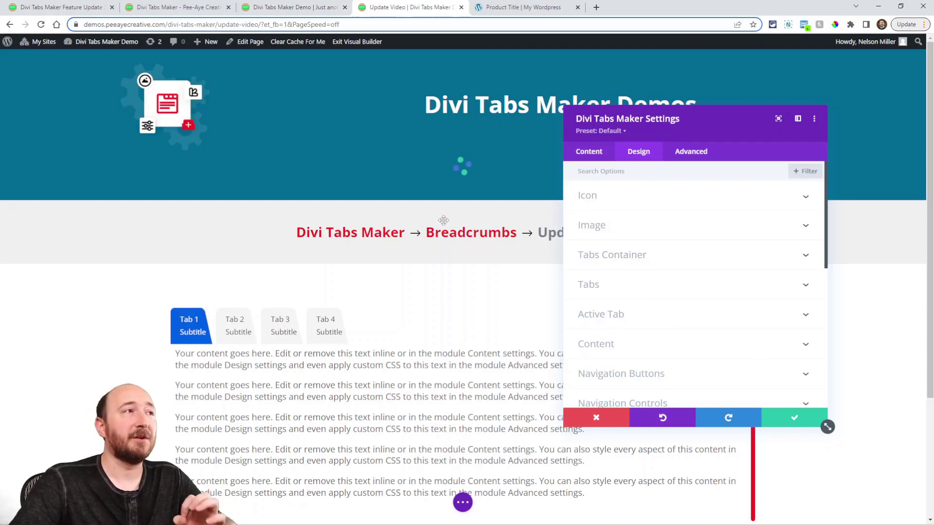
left_click(61, 8)
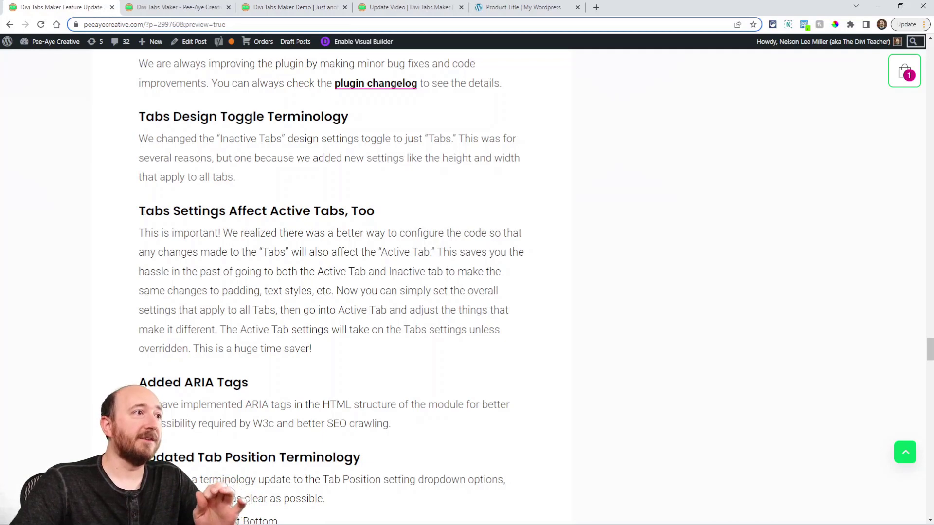
Highlight the 'Tabs Settings Affect Active Tabs, Too' heading, then return to the builder
left_click_drag(141, 211, 365, 206)
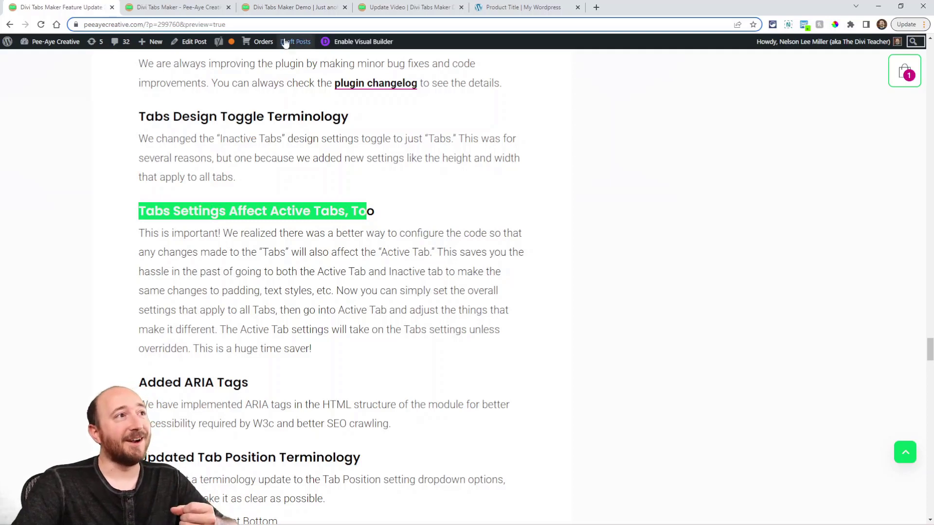
left_click(382, 6)
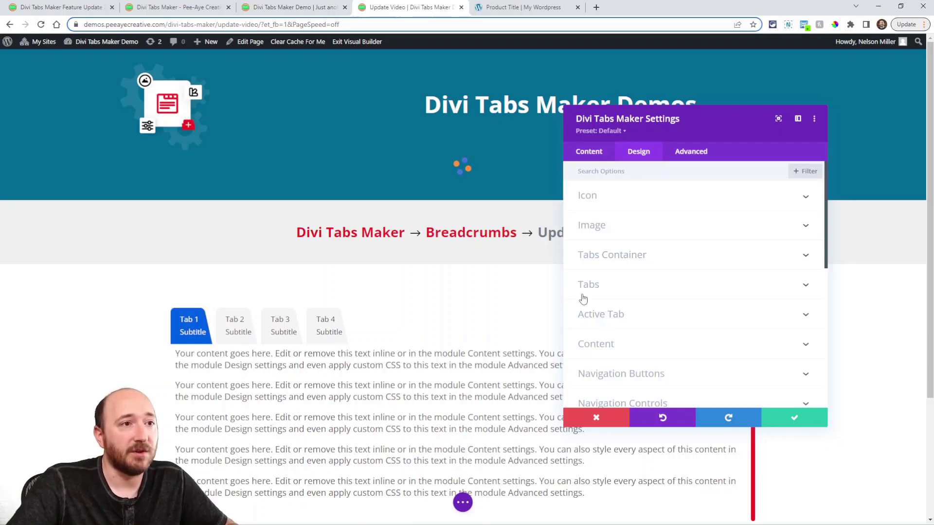
Raise the inactive tabs' left/right padding to 25px and bottom padding to 18px
left_click(601, 286)
scroll(651, 243, "down", 8)
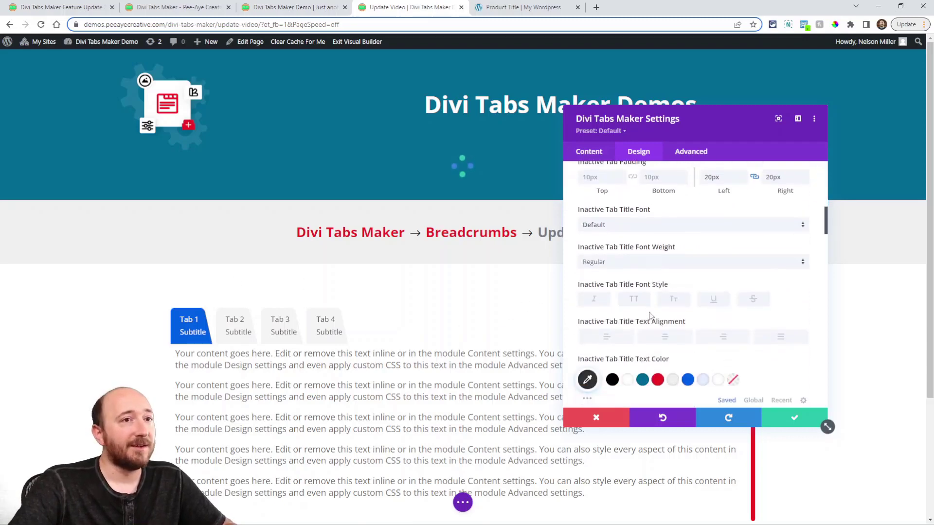
left_click(733, 273)
key("Up")
key("Up")
key("Up")
key("Up")
key("Up")
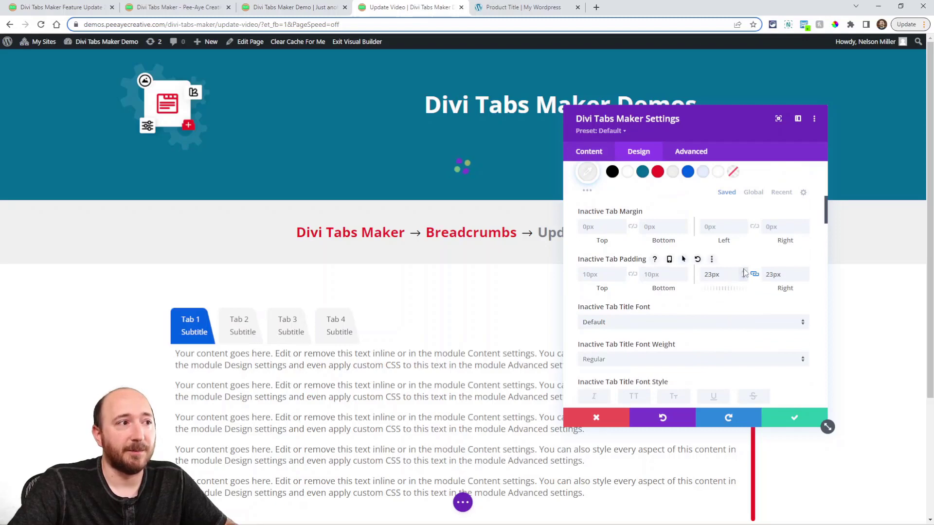
left_click(683, 275)
key("Up")
key("Up")
key("Up")
key("Up")
key("Up")
key("Up")
key("Up")
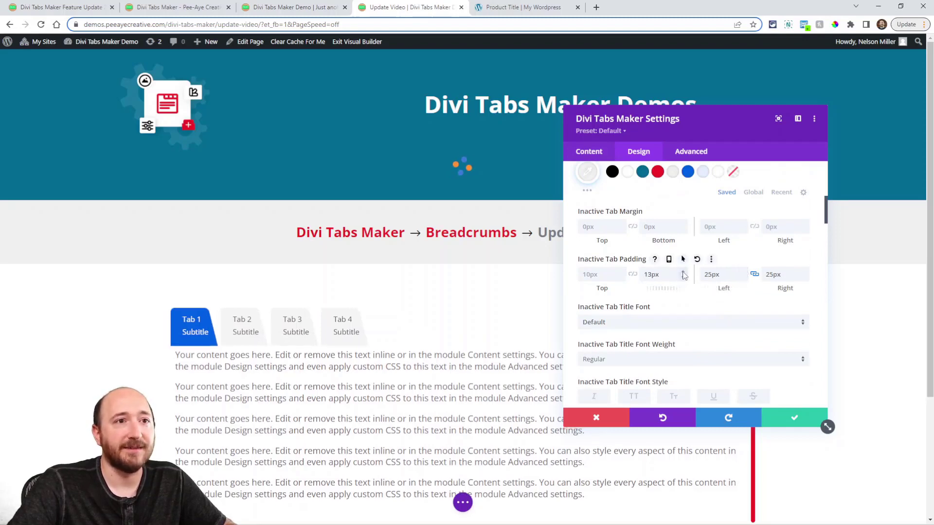
key("Up")
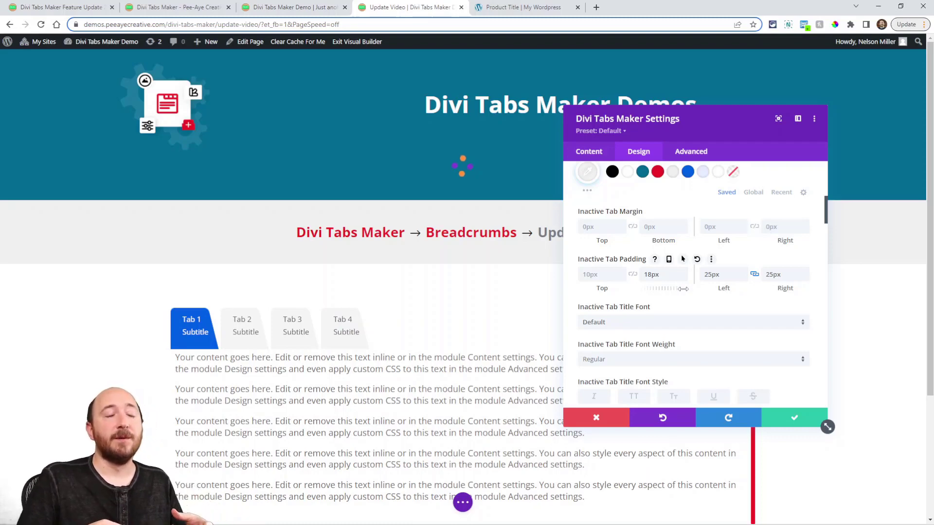
scroll(684, 289, "up", 10)
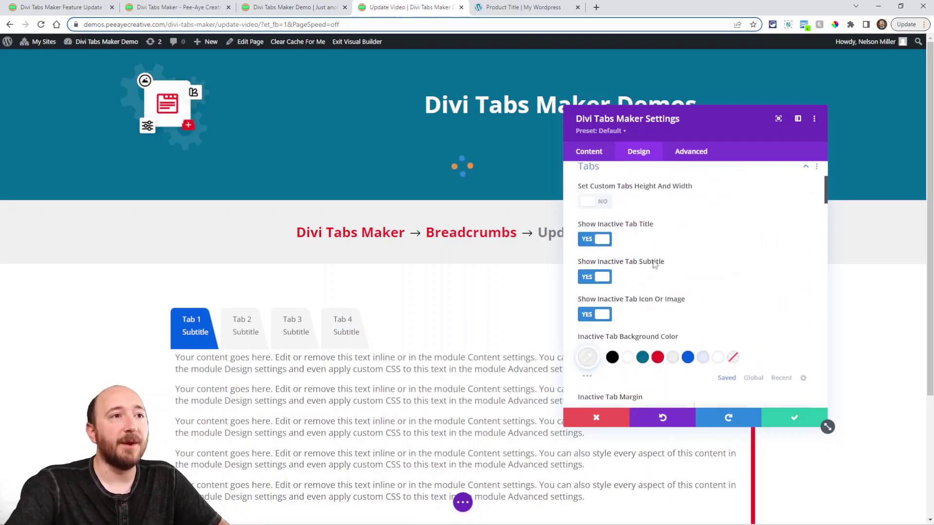
left_click(594, 270)
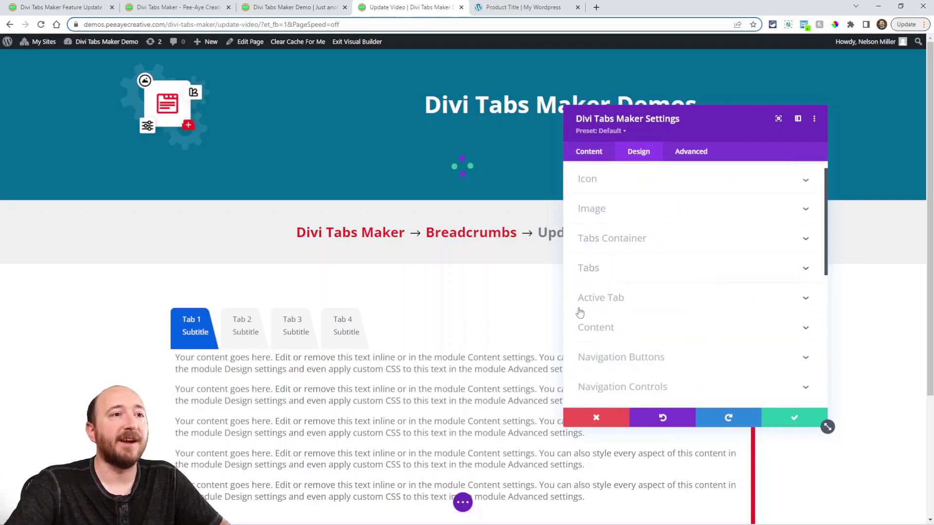
Reset the active tab's background colour and title text colour
left_click(608, 303)
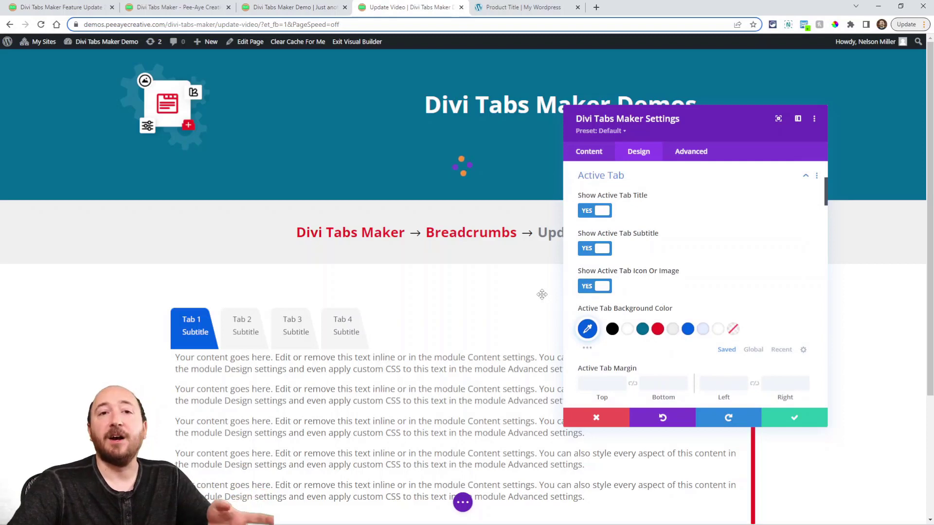
left_click(695, 308)
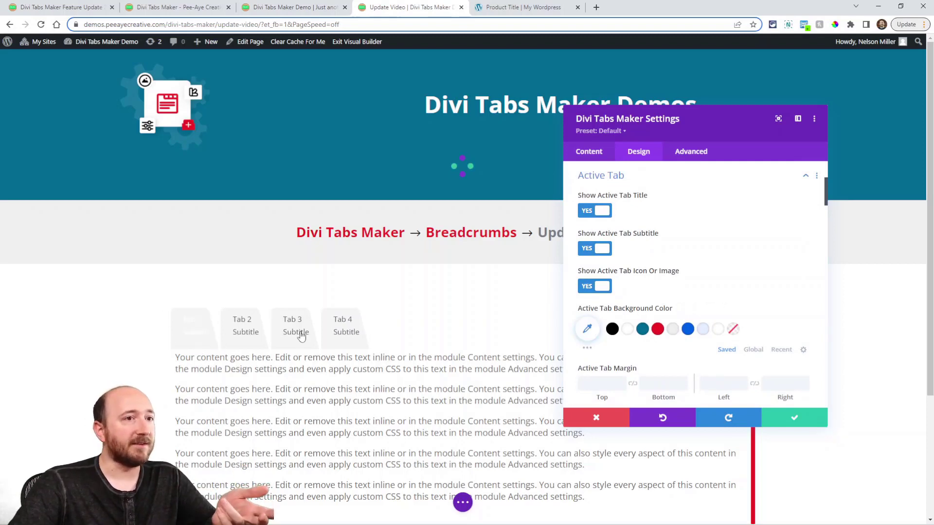
scroll(688, 322, "down", 3)
scroll(686, 322, "down", 3)
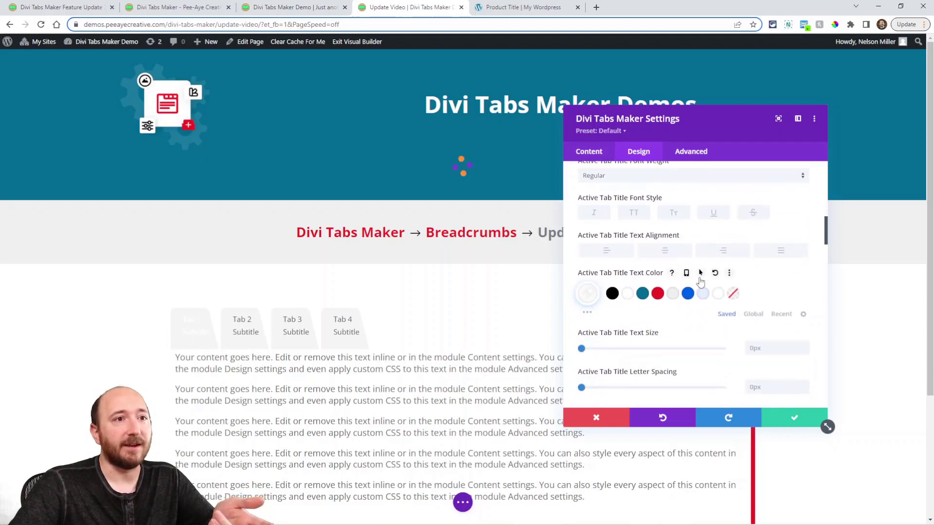
left_click(713, 275)
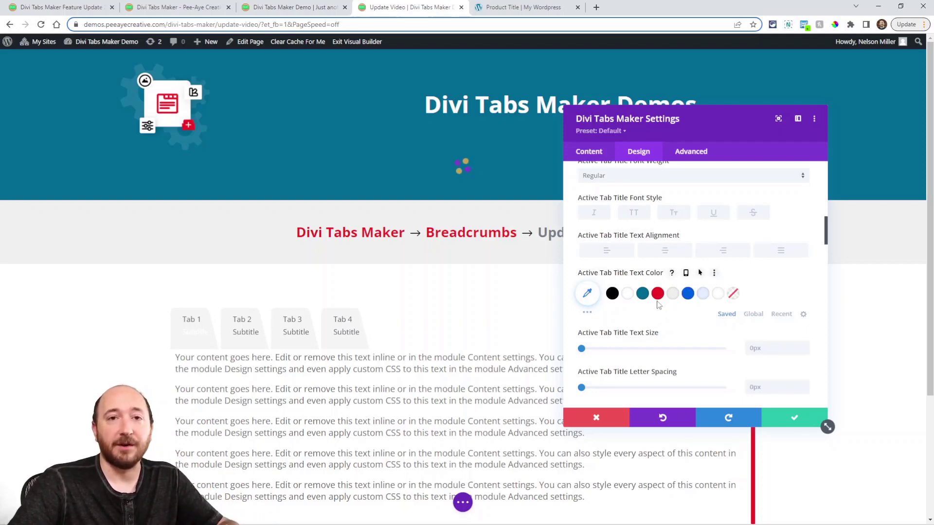
Give the active tab a #005fe4 background and #ffffff title text, then save the module
scroll(672, 317, "up", 6)
left_click(688, 329)
scroll(707, 351, "down", 5)
scroll(706, 351, "down", 2)
left_click(627, 294)
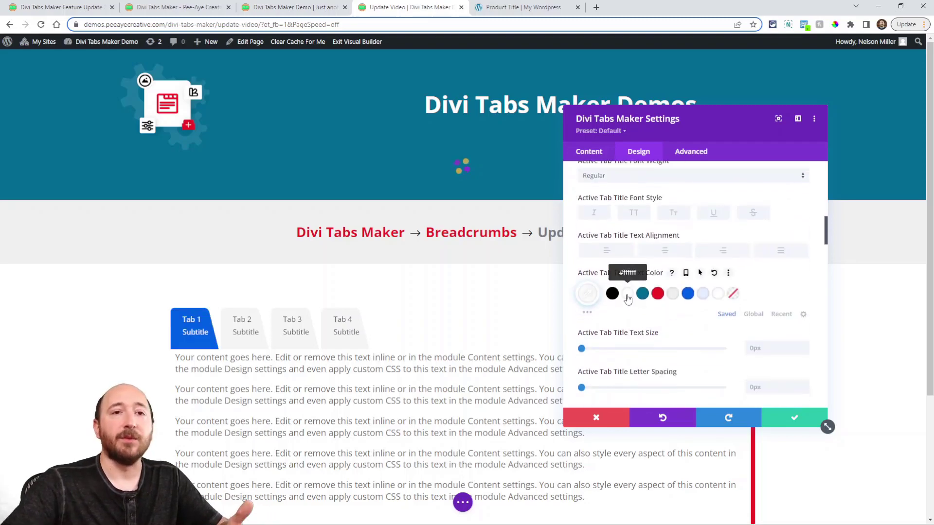
scroll(627, 298, "up", 5)
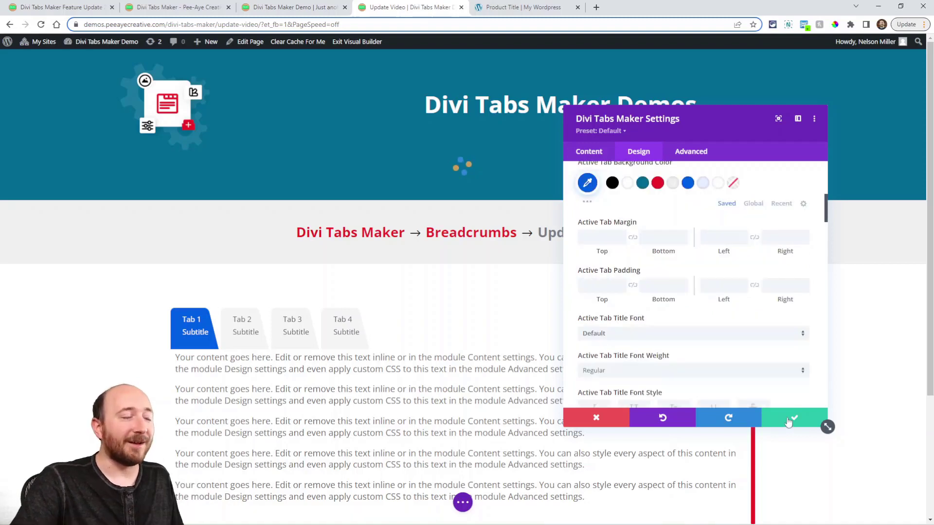
left_click(794, 417)
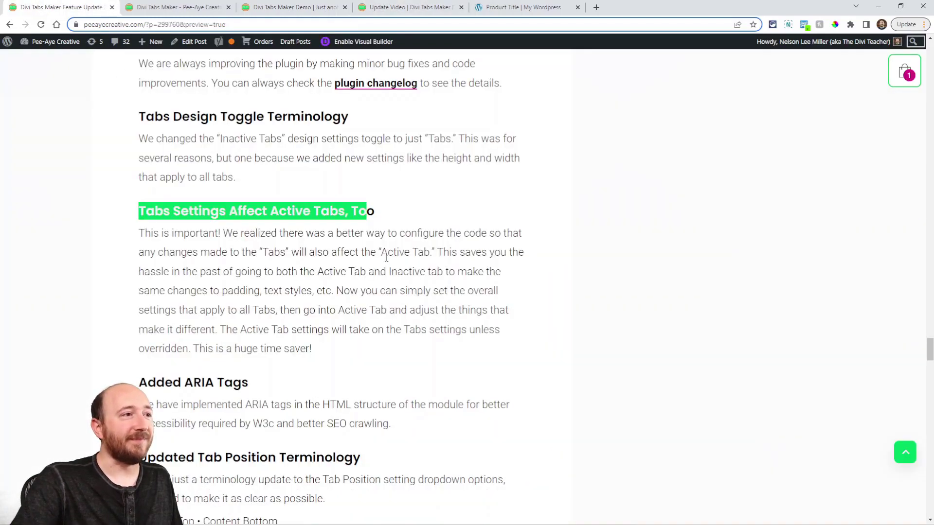
left_click(342, 273)
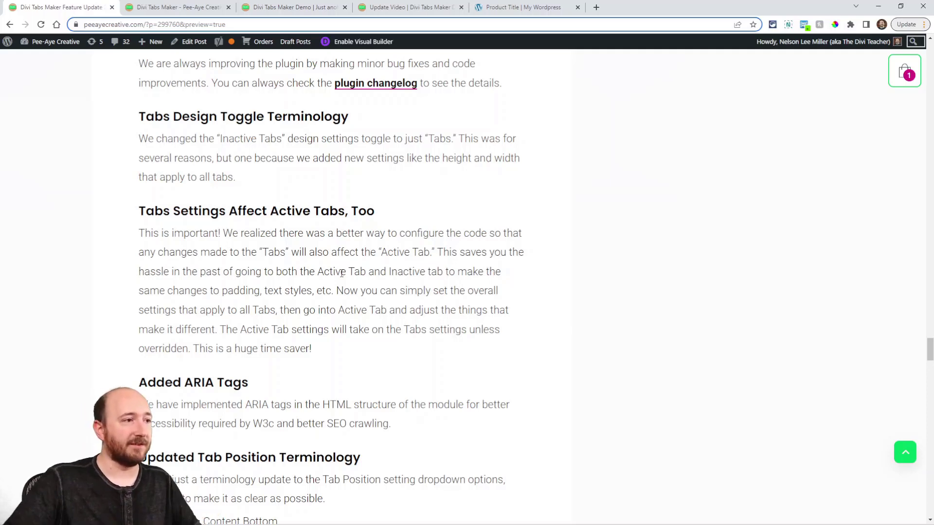
Scroll to the ARIA changelog item and highlight the word ARIA
scroll(48, 342, "down", 5)
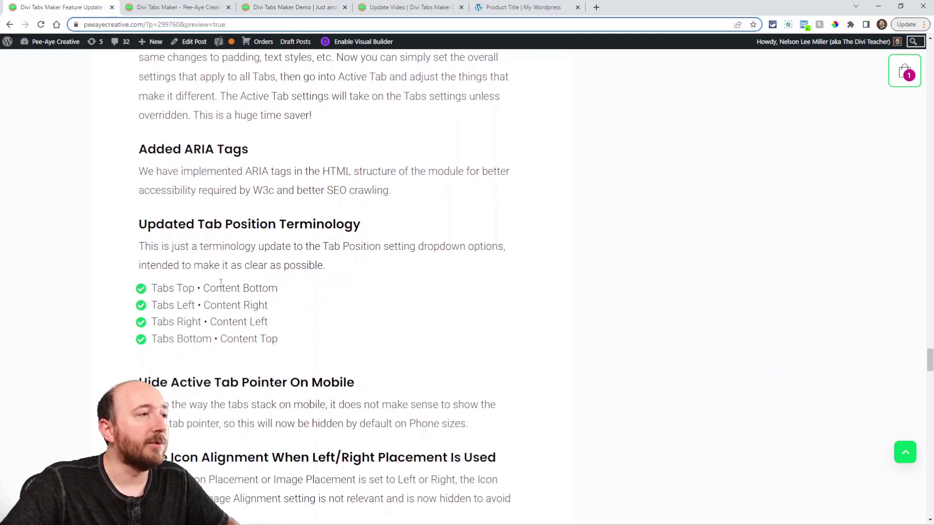
left_click_drag(185, 147, 217, 146)
left_click(171, 186)
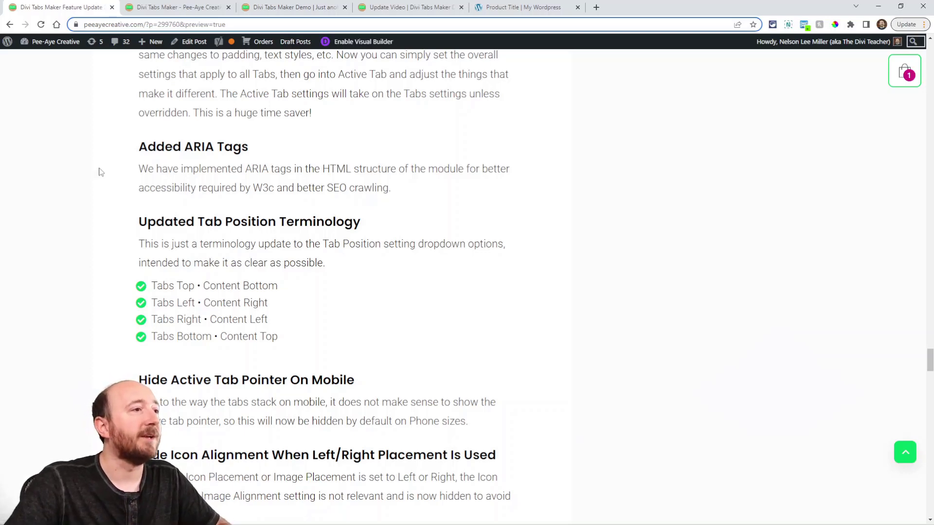
Highlight the 'Tabs Top • Content Bottom' option, then just the words 'Tabs Top'
scroll(207, 207, "down", 1)
scroll(207, 206, "down", 1)
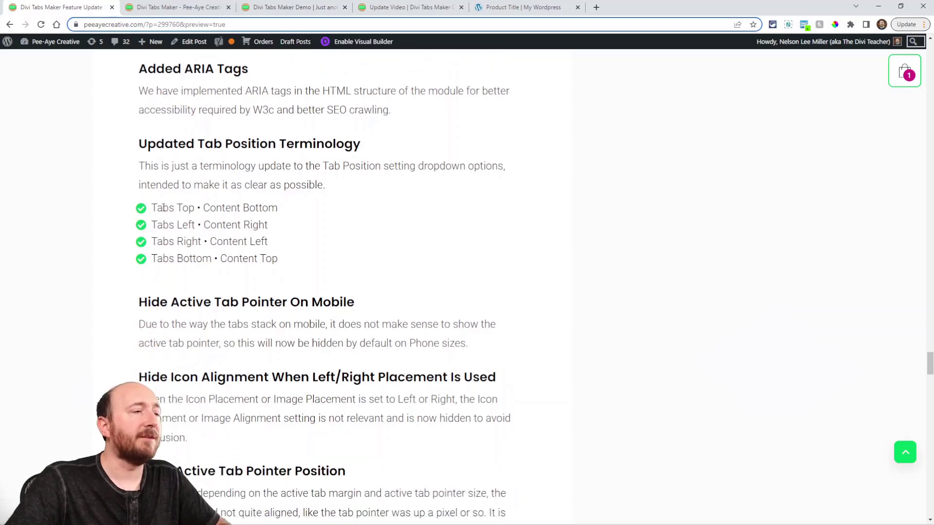
left_click_drag(152, 208, 287, 212)
left_click(229, 210)
left_click_drag(195, 208, 151, 209)
left_click(194, 260)
Scroll through the remaining changelog items and back up to the post's 2.0 announcement
scroll(171, 223, "down", 3)
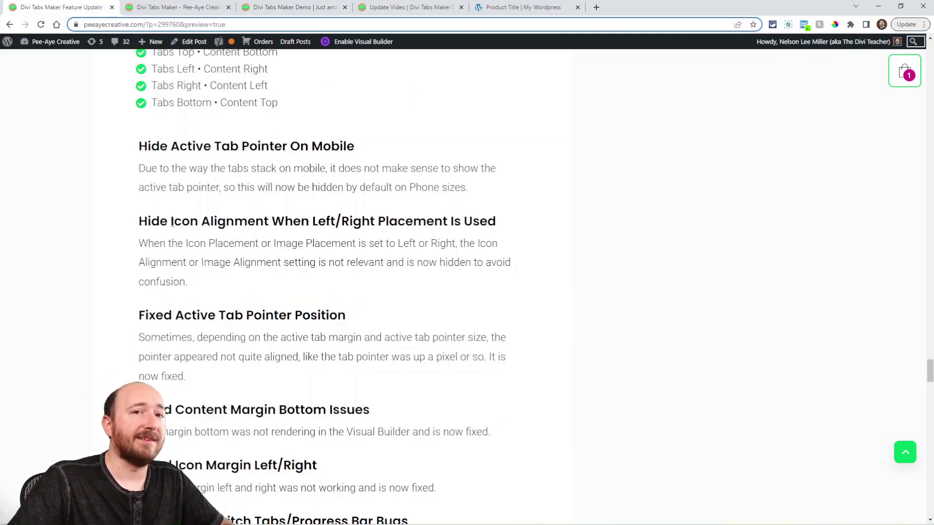
scroll(171, 223, "down", 2)
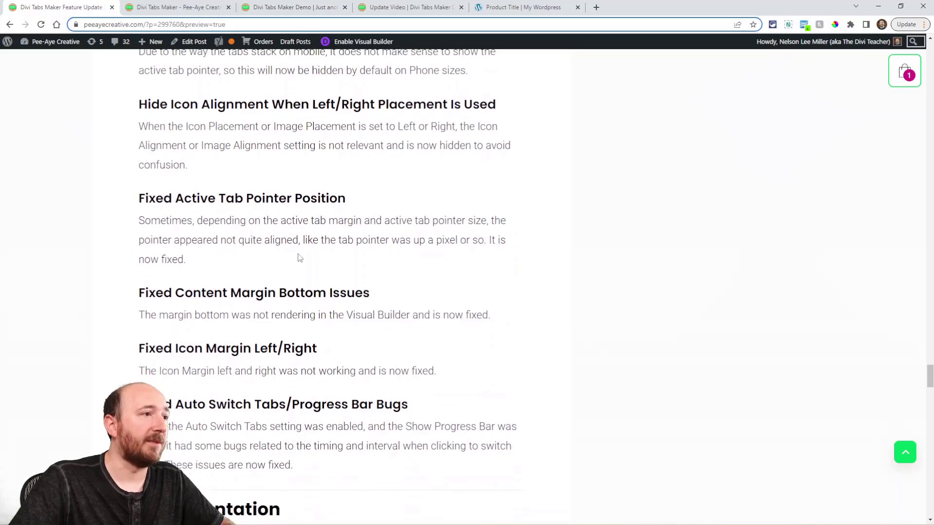
scroll(294, 271, "down", 2)
scroll(842, 436, "up", 8)
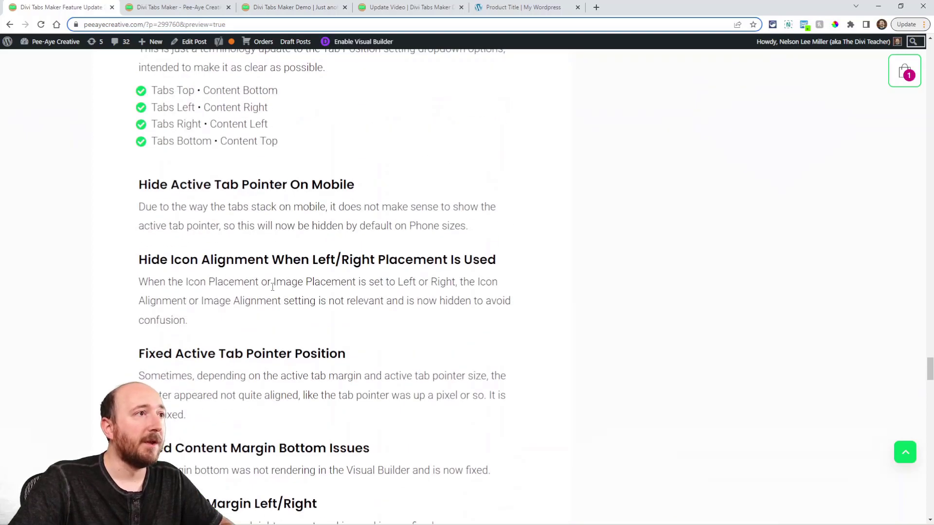
left_click_drag(931, 347, 898, 123)
scroll(489, 354, "up", 13)
scroll(488, 354, "up", 10)
scroll(488, 354, "up", 2)
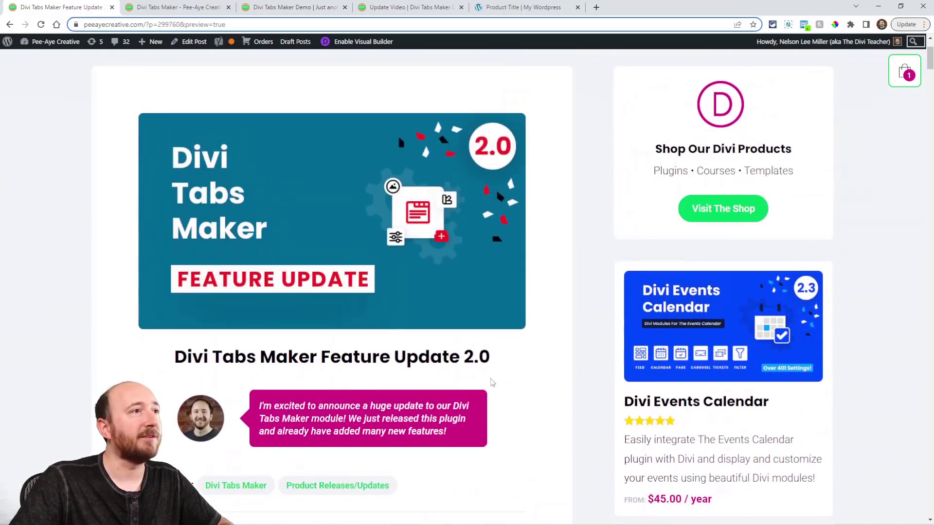